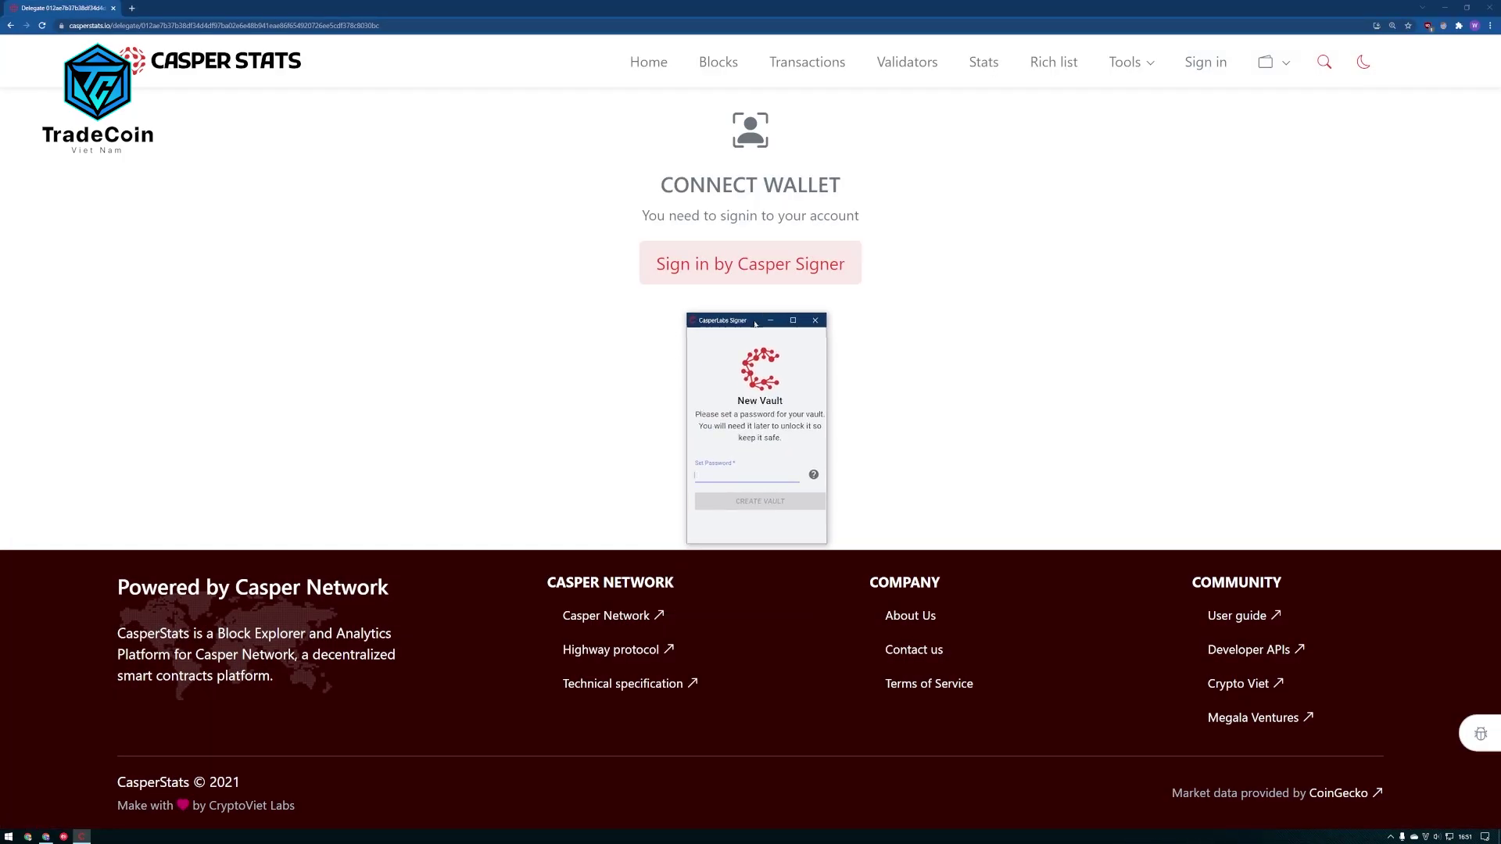
# Step: Set and confirm a password for the new Casper Signer vault and create the vault
pyautogui.write('••')
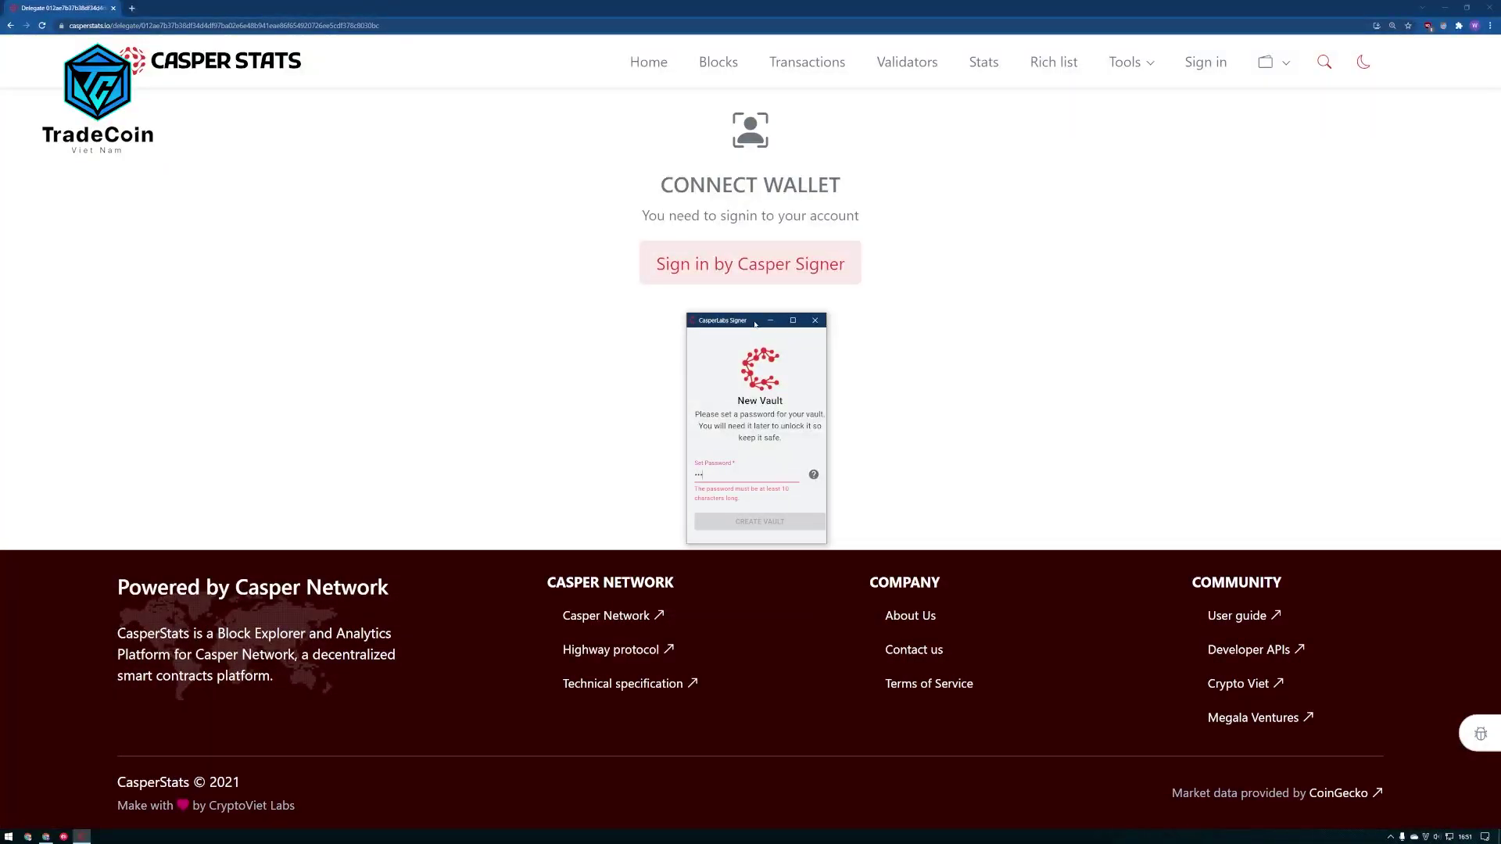
pyautogui.write('•')
pyautogui.press('Tab')
pyautogui.write('•••••')
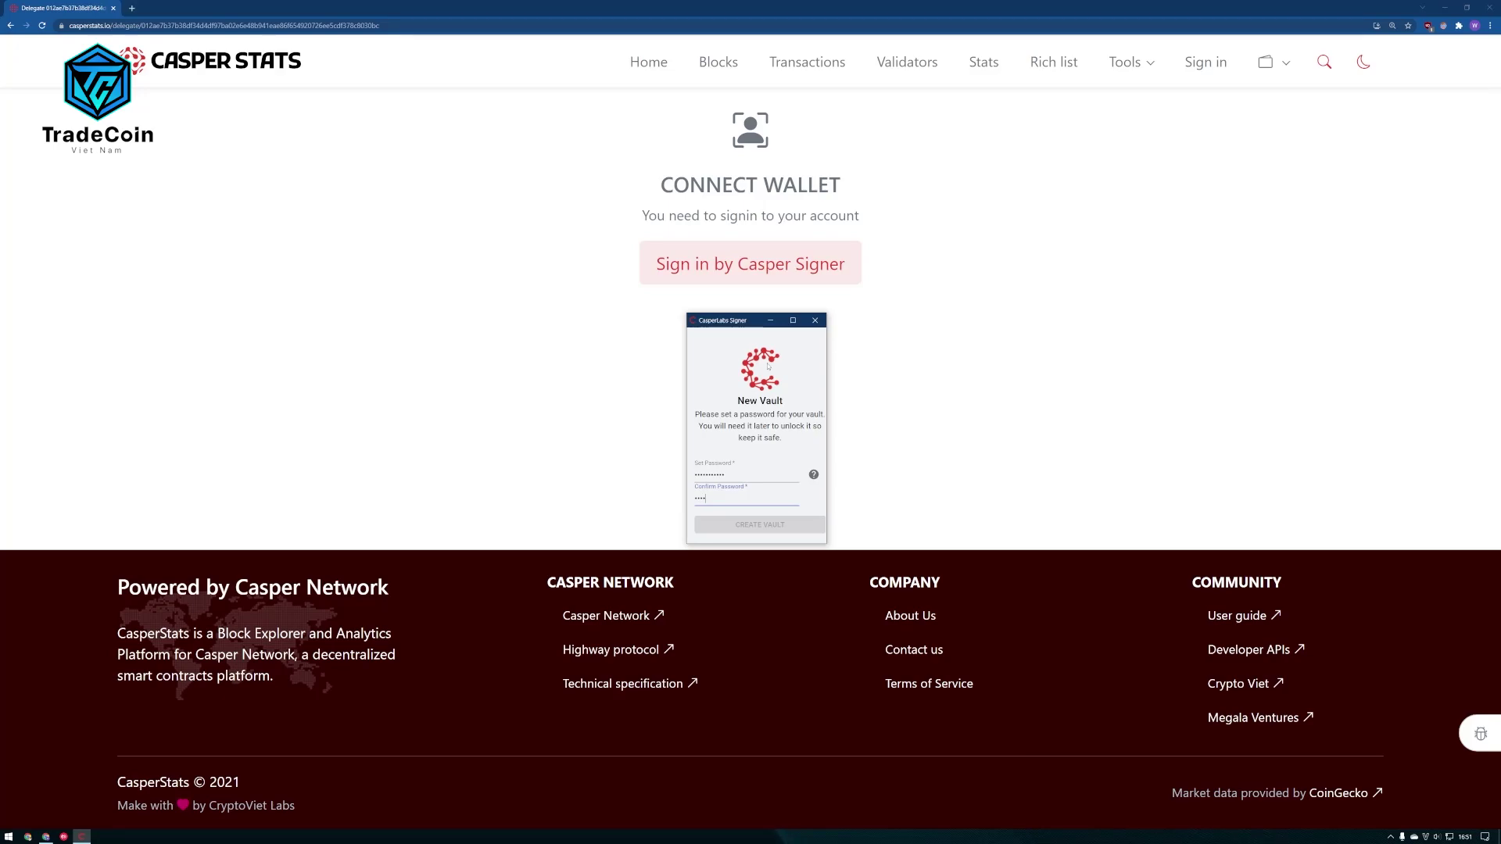
pyautogui.write('•')
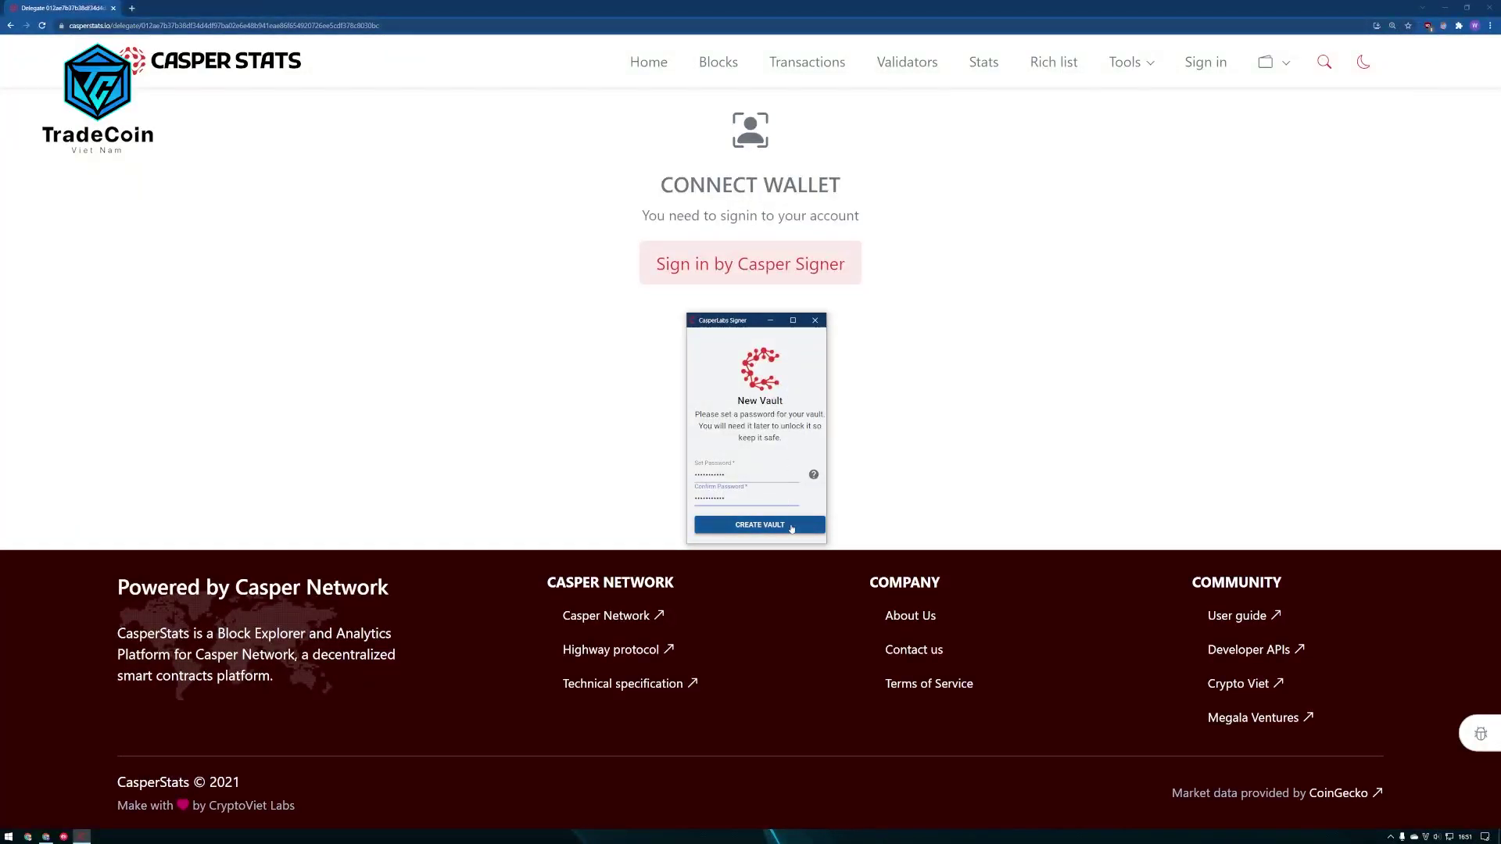
pyautogui.click(791, 529)
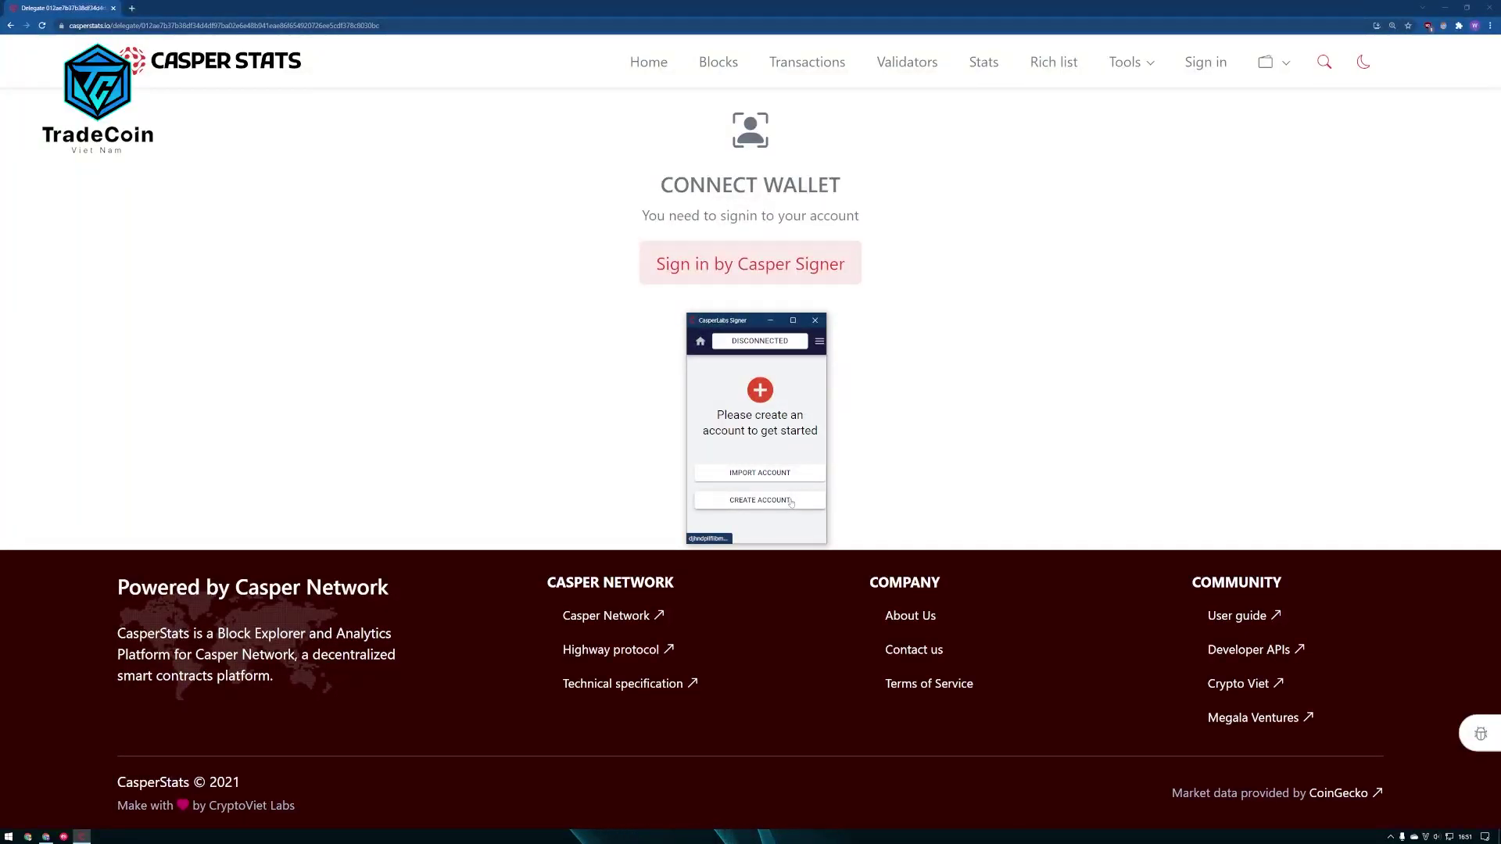
# Step: Create a signer account named TradeCoinVietNam using the ED25519 algorithm
pyautogui.click(791, 500)
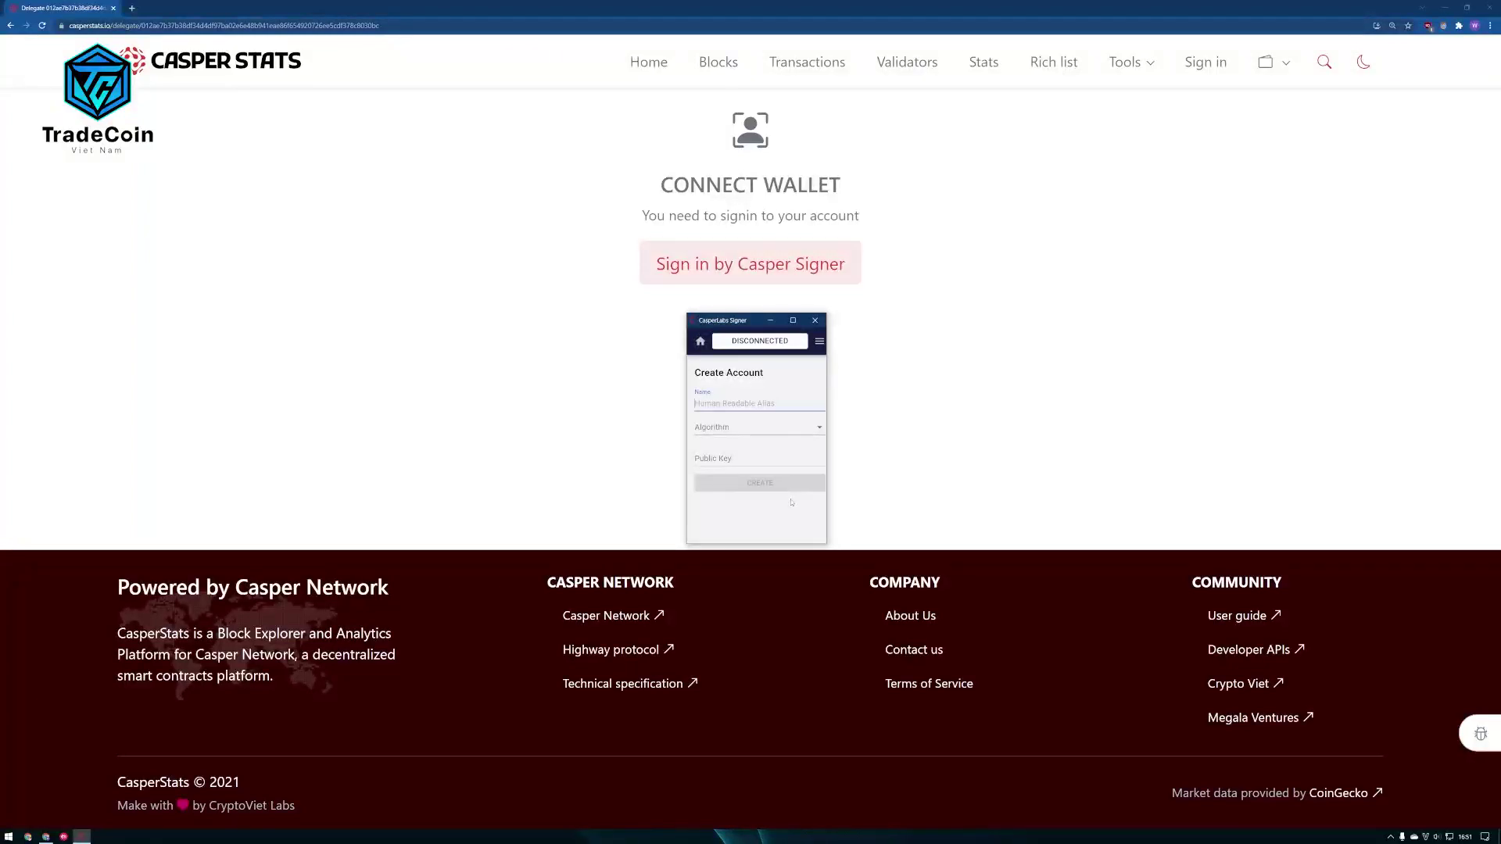
pyautogui.write('TradeCoinVietNam')
pyautogui.click(751, 424)
pyautogui.moveTo(826, 388); pyautogui.dragTo(858, 387)
pyautogui.click(791, 427)
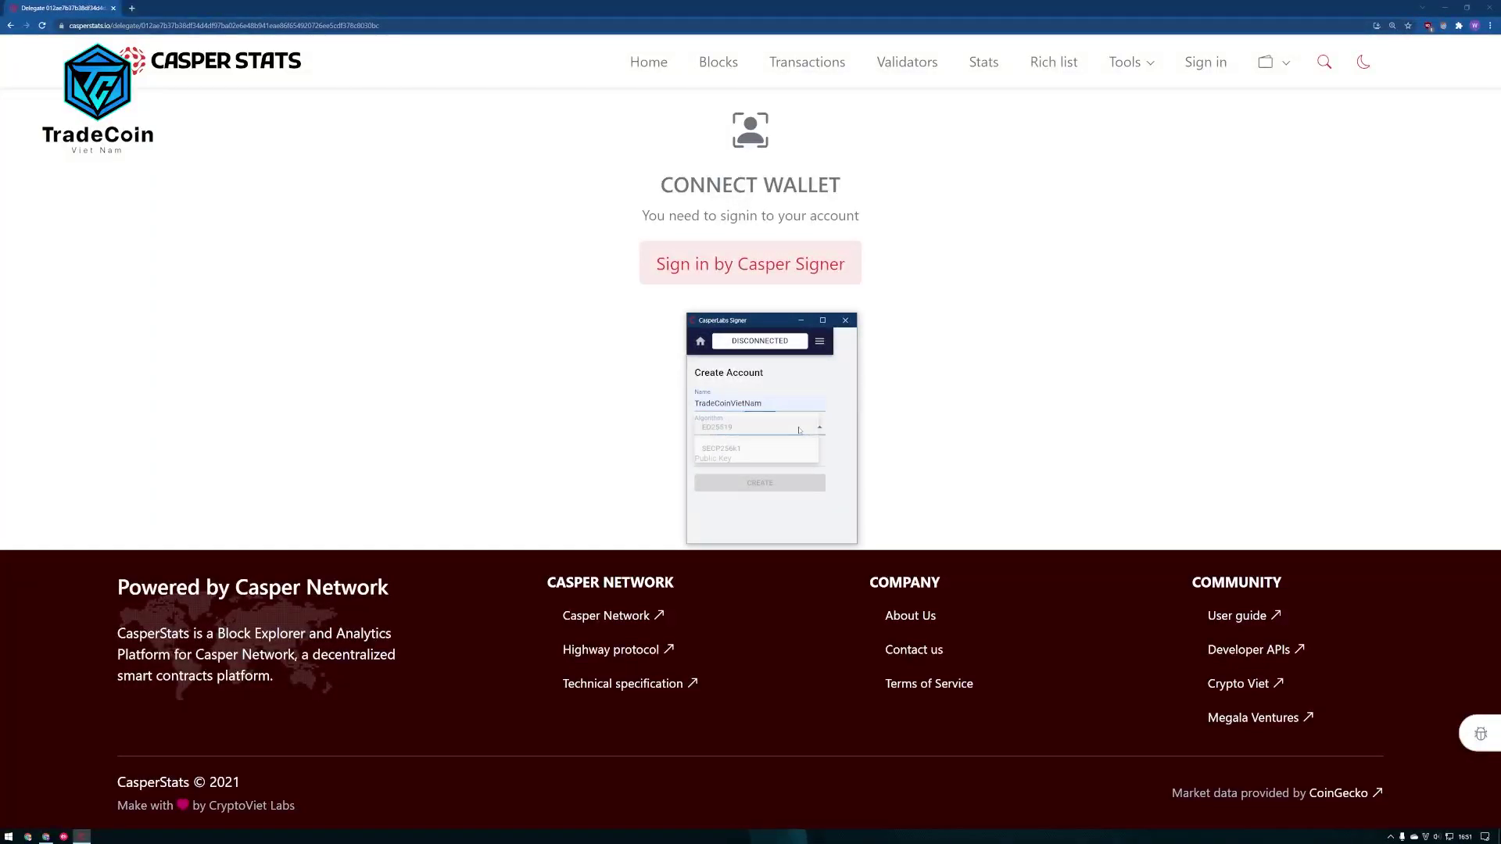
pyautogui.click(794, 432)
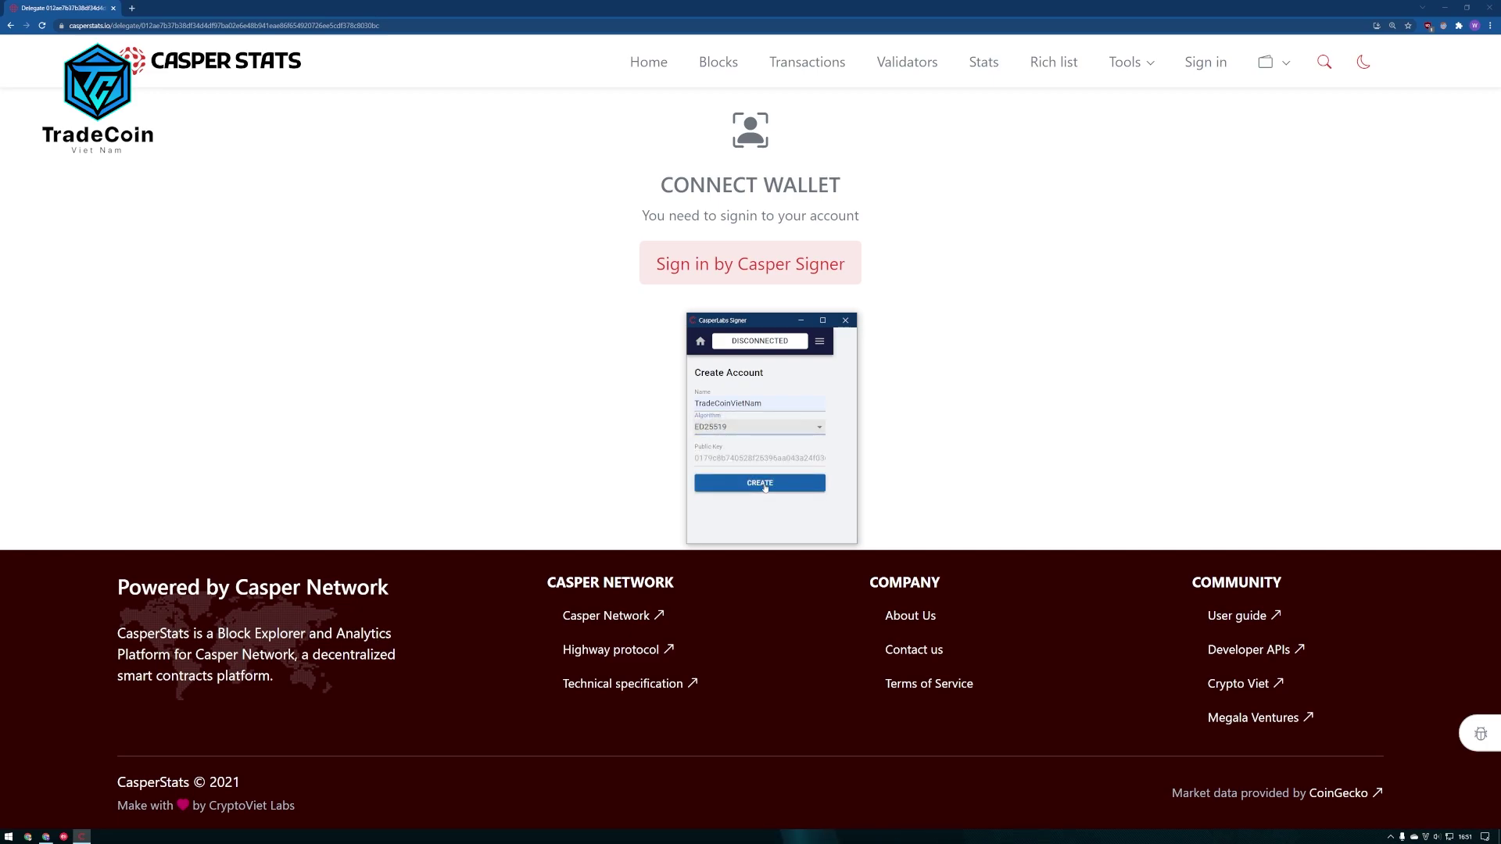
pyautogui.click(766, 484)
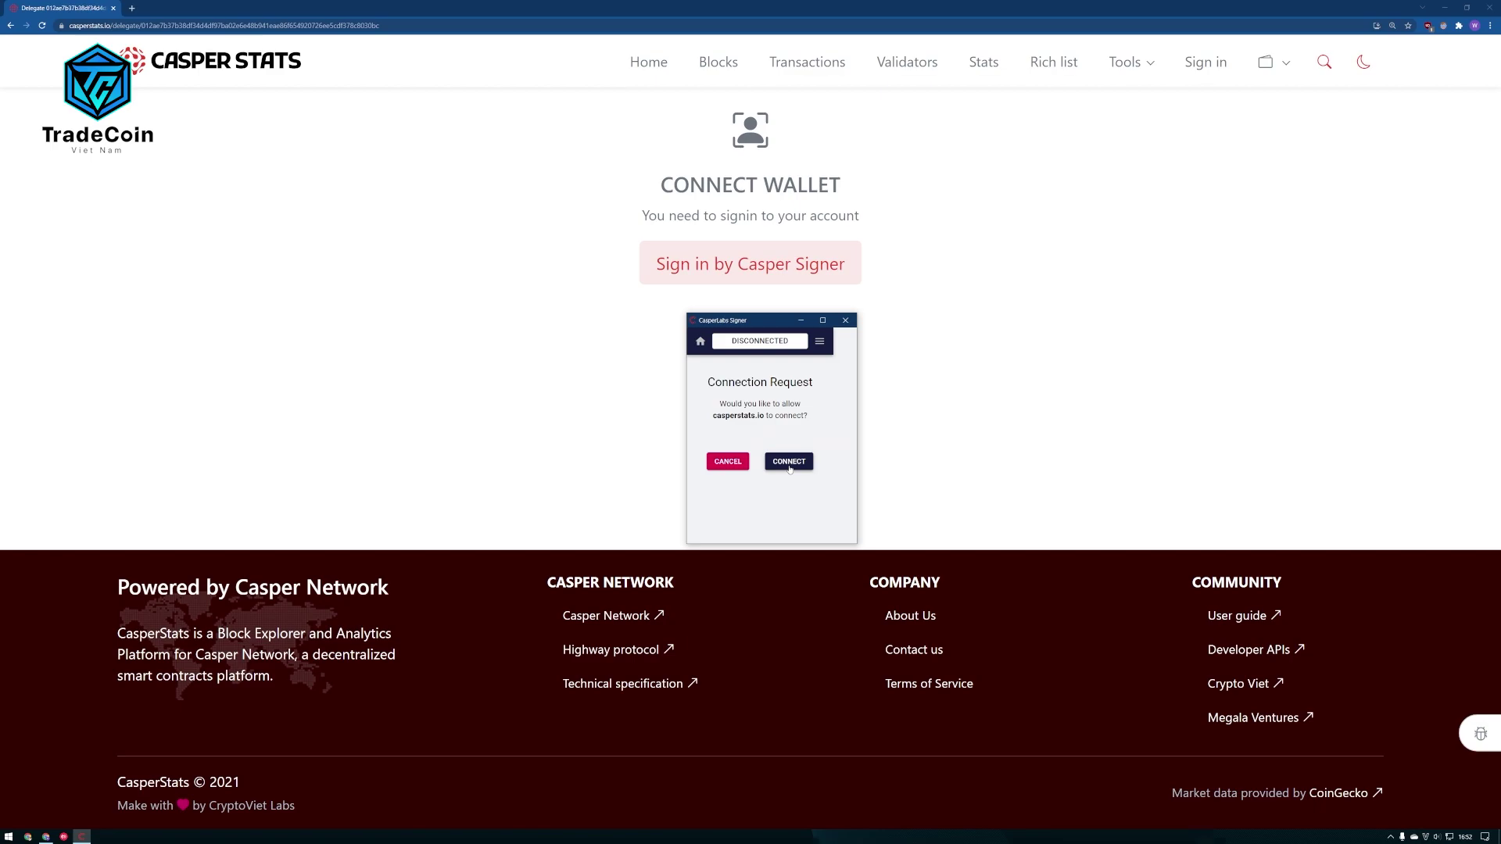
# Step: Allow casperstats.io to connect to the signer and approve the connection
pyautogui.click(789, 467)
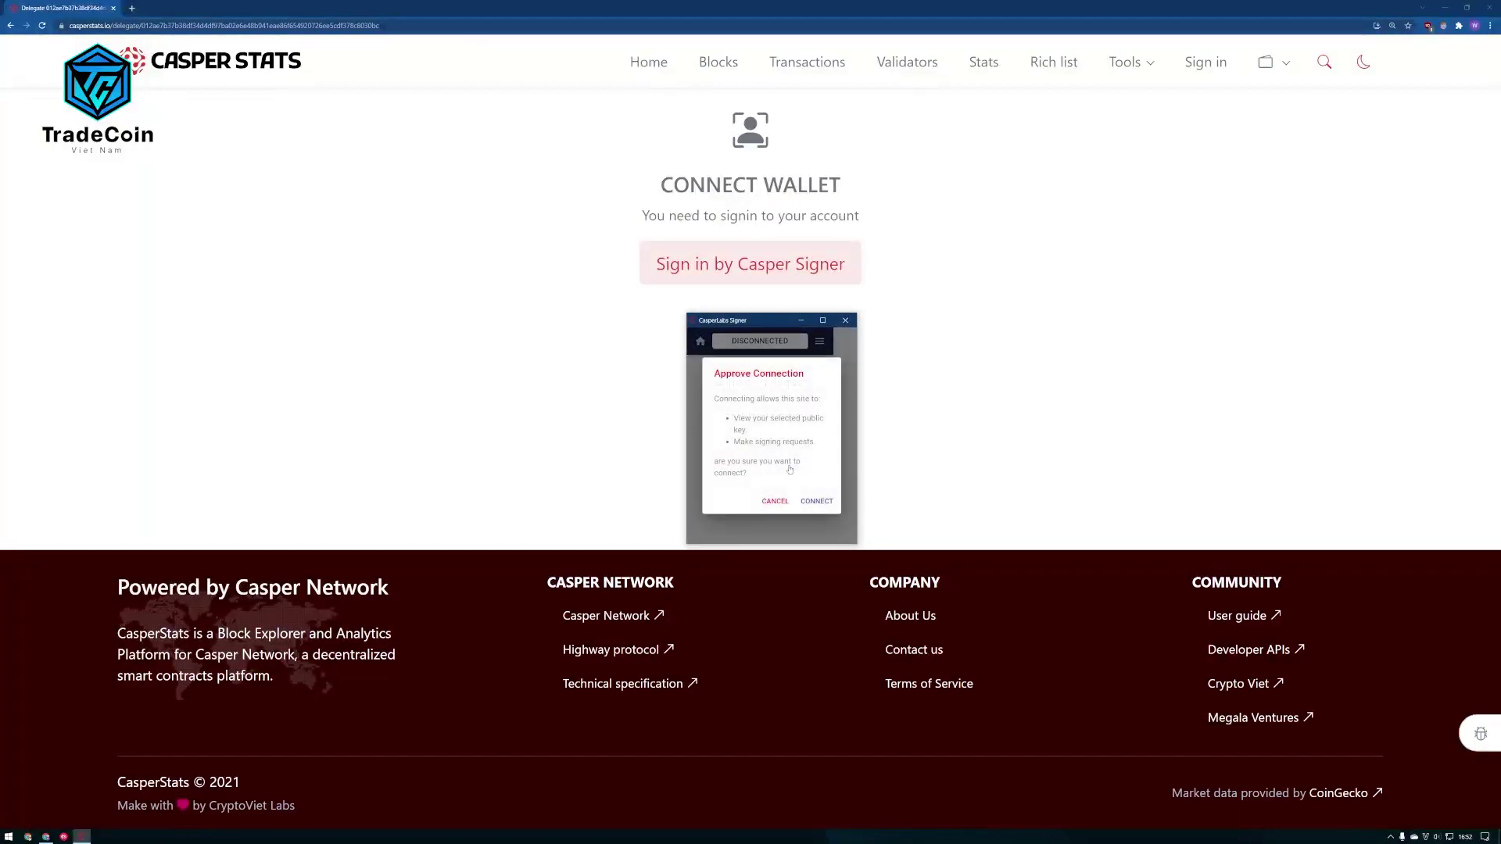
pyautogui.click(817, 501)
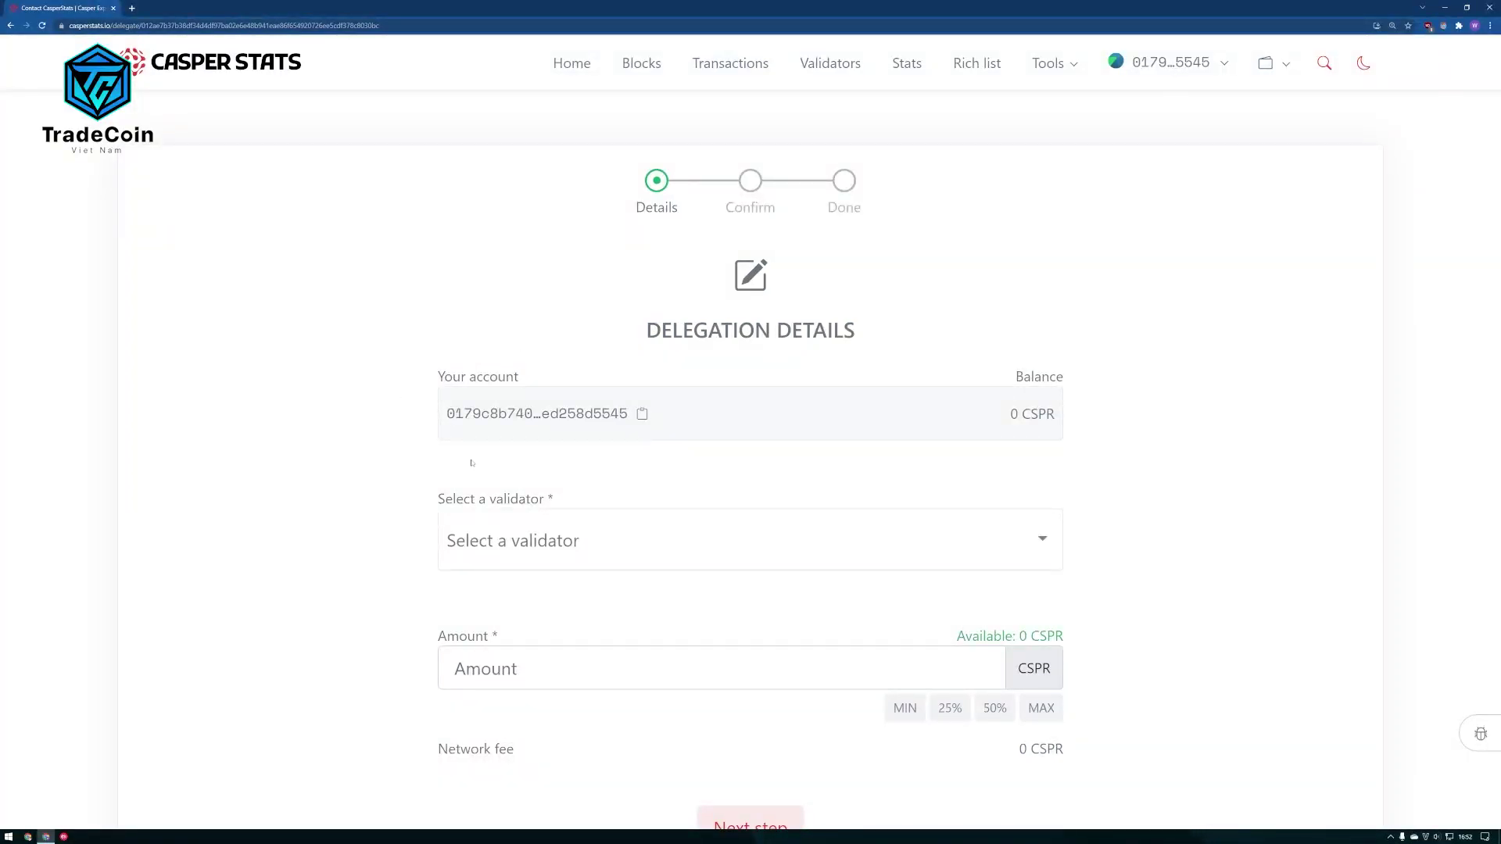
# Step: Copy the account address from the delegation details and paste it as the withdrawal address on the Huobi CSPR withdrawal page
pyautogui.click(642, 414)
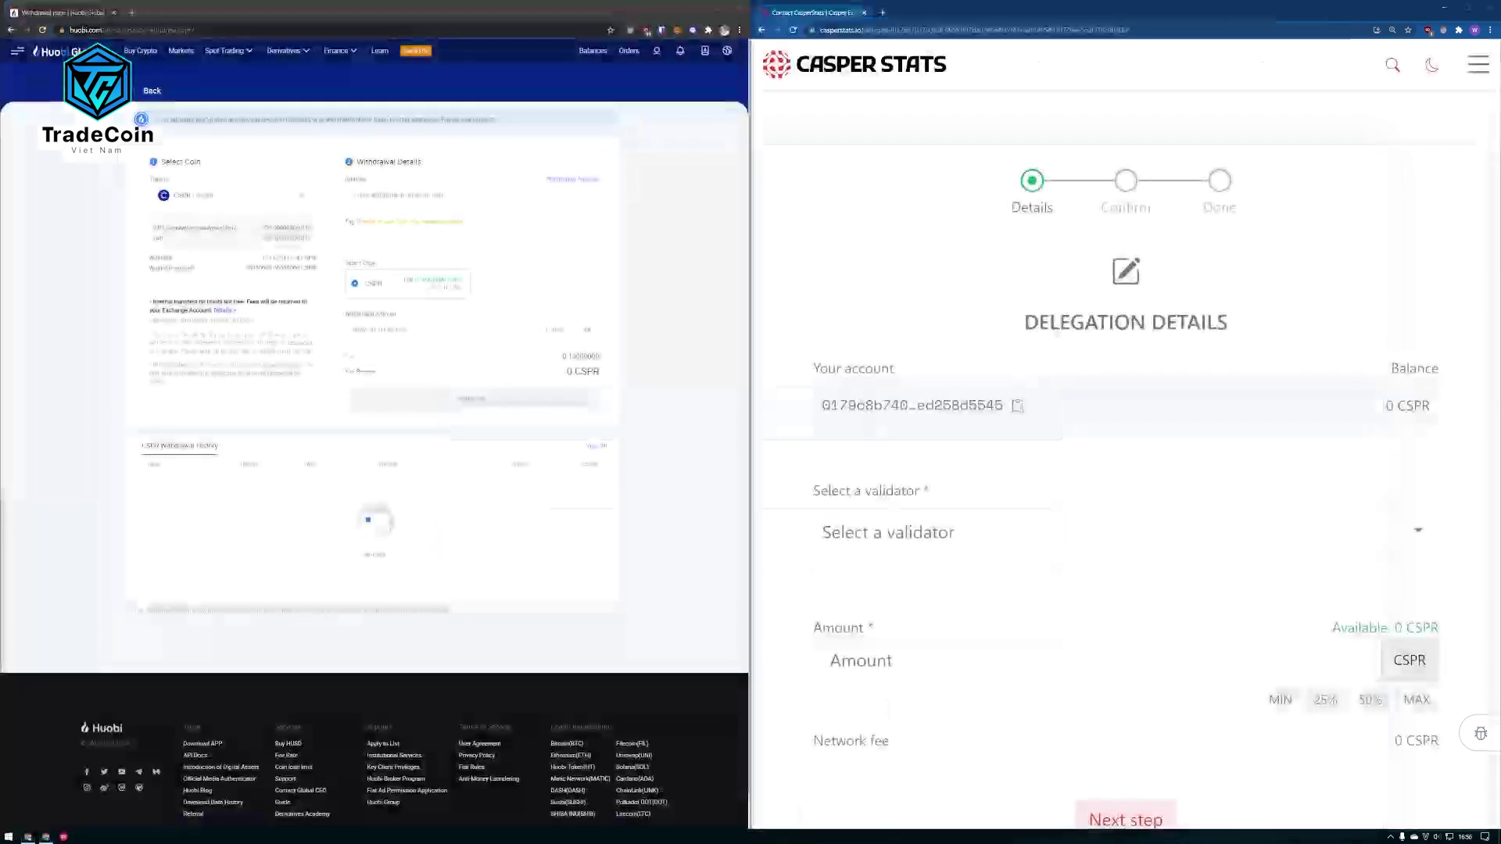
pyautogui.click(1017, 406)
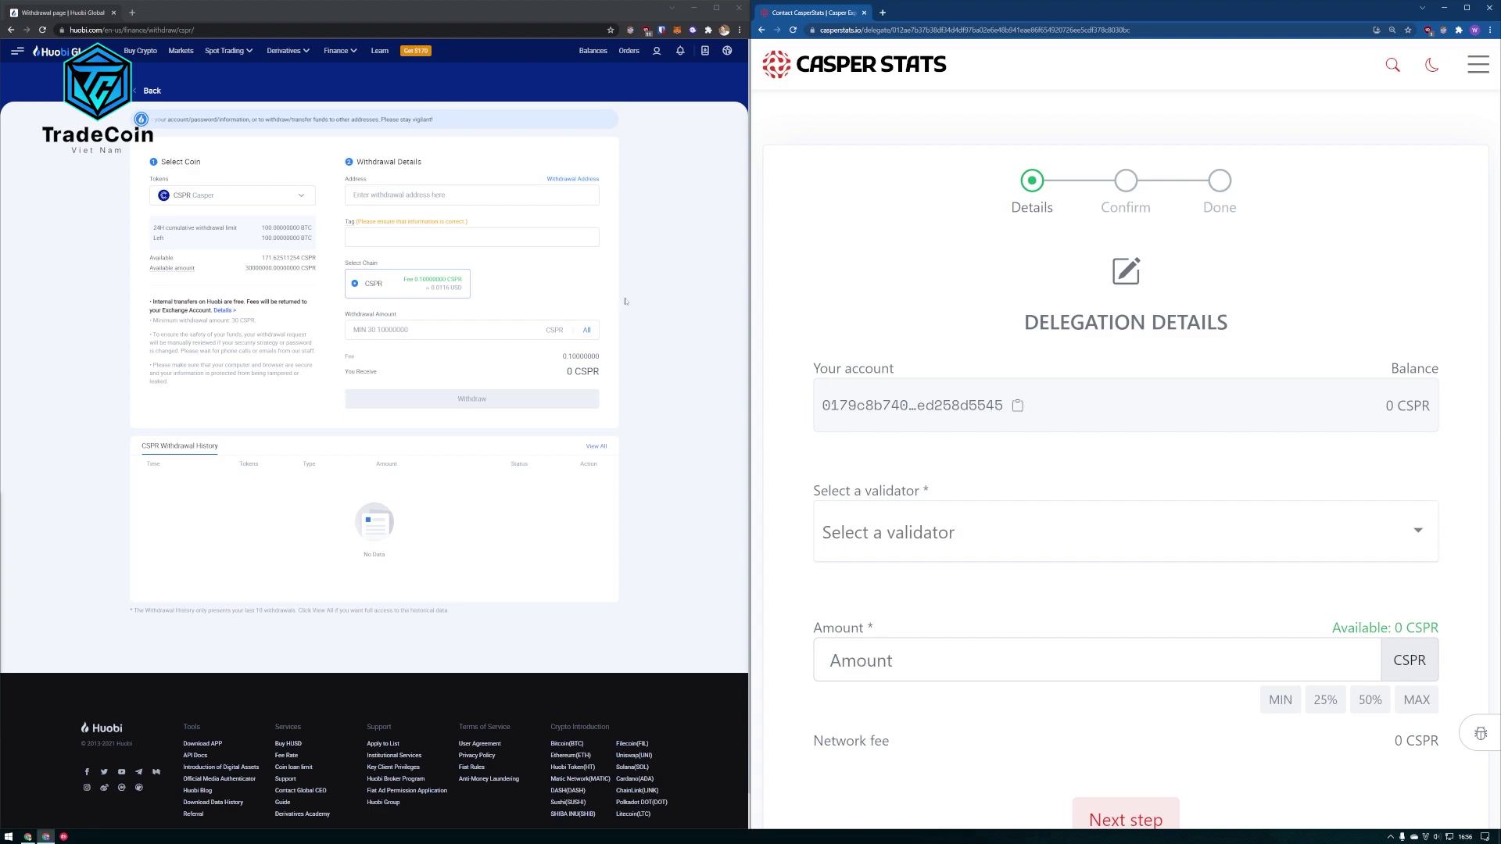
pyautogui.click(469, 196)
pyautogui.hotkey('ctrl', 'v')
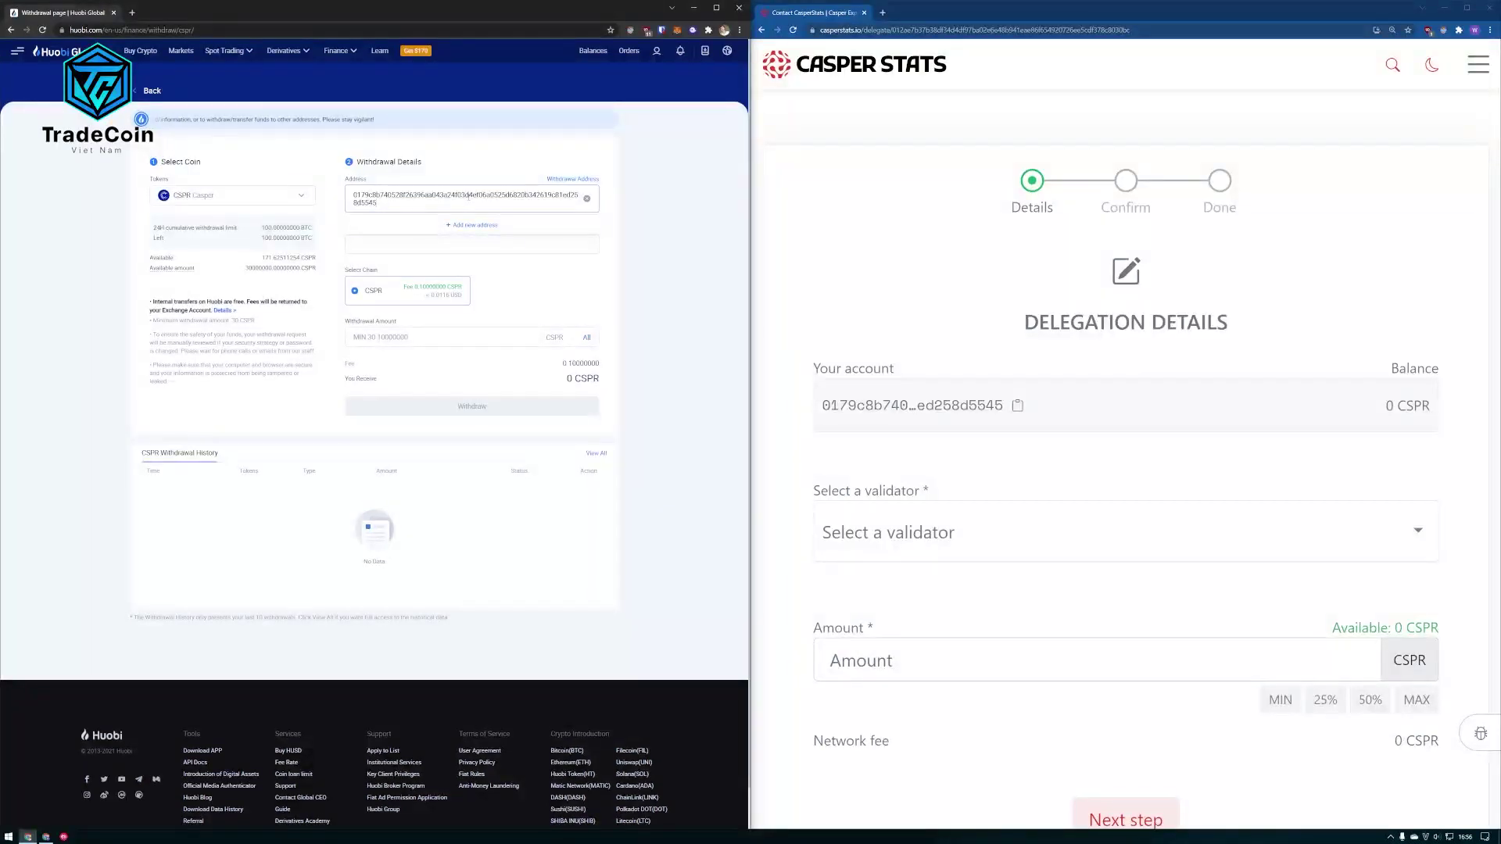
# Step: Request a withdrawal of 30.1 CSPR, accept the risk acknowledgement and confirm the request
pyautogui.click(509, 346)
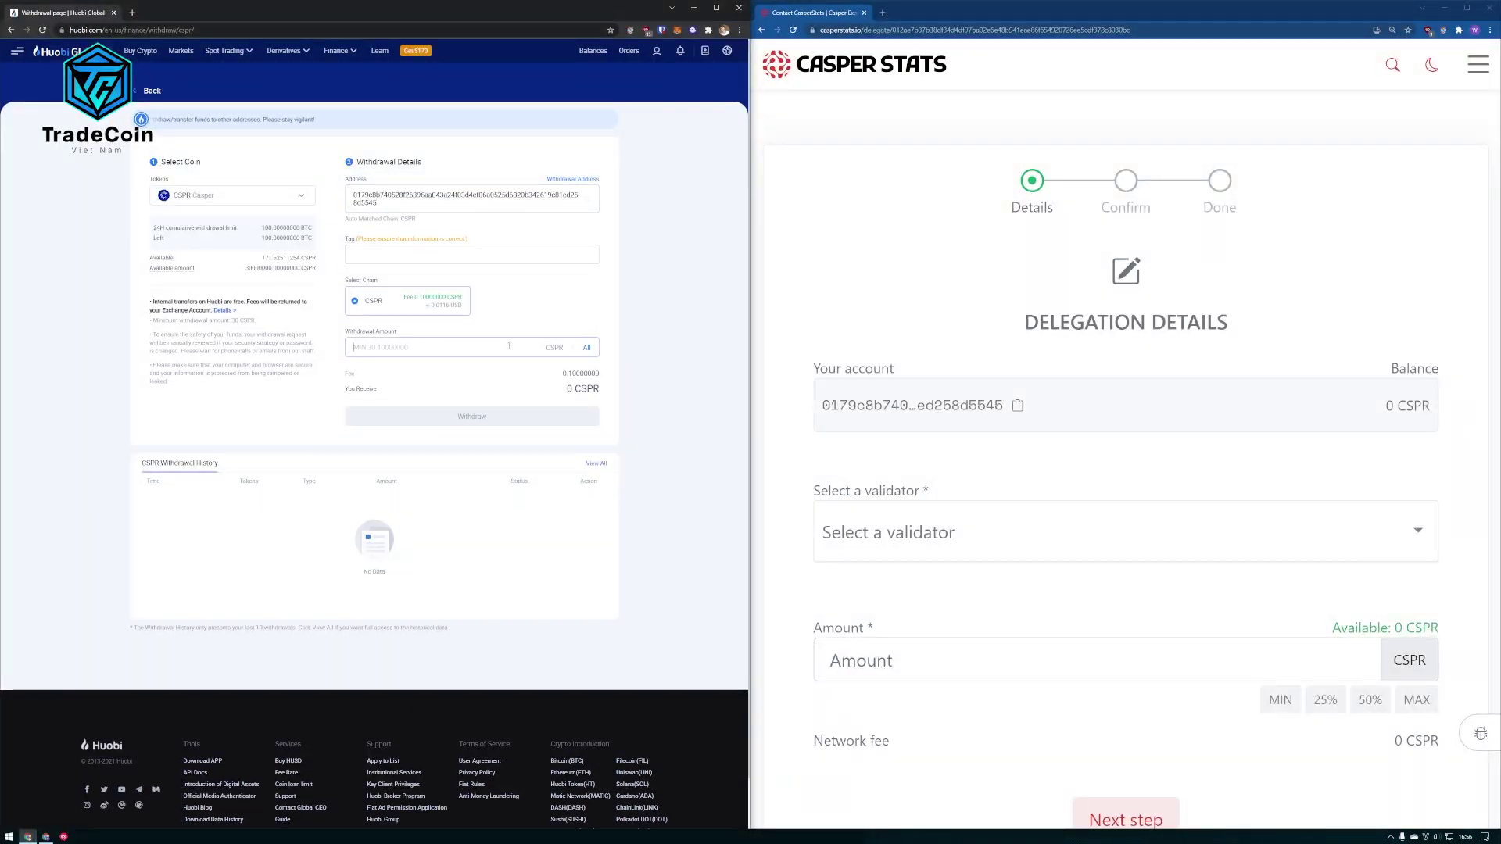
pyautogui.write('30.1')
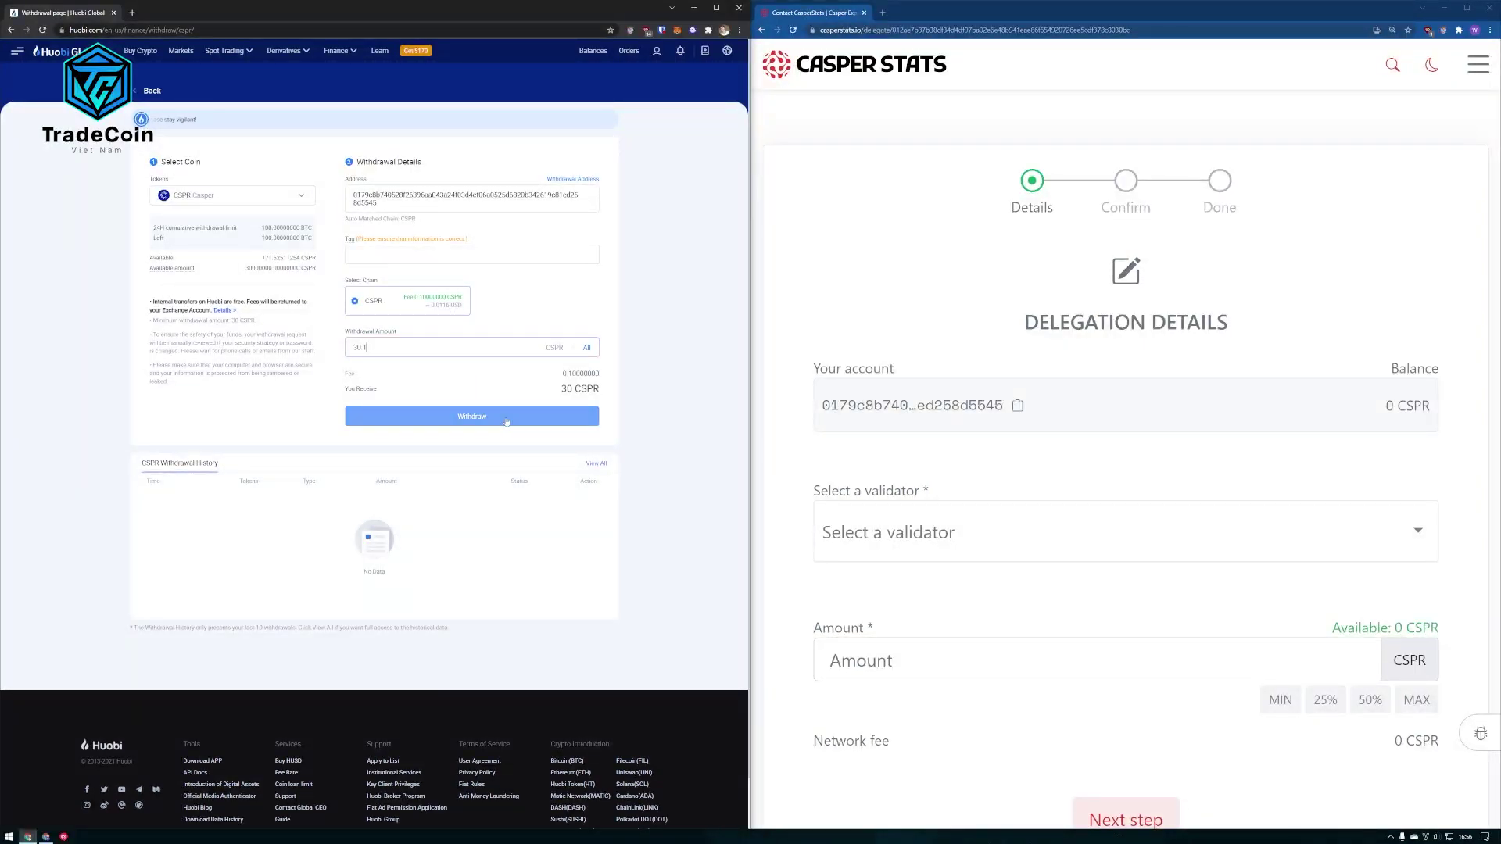
pyautogui.scroll(4, 488, 472)
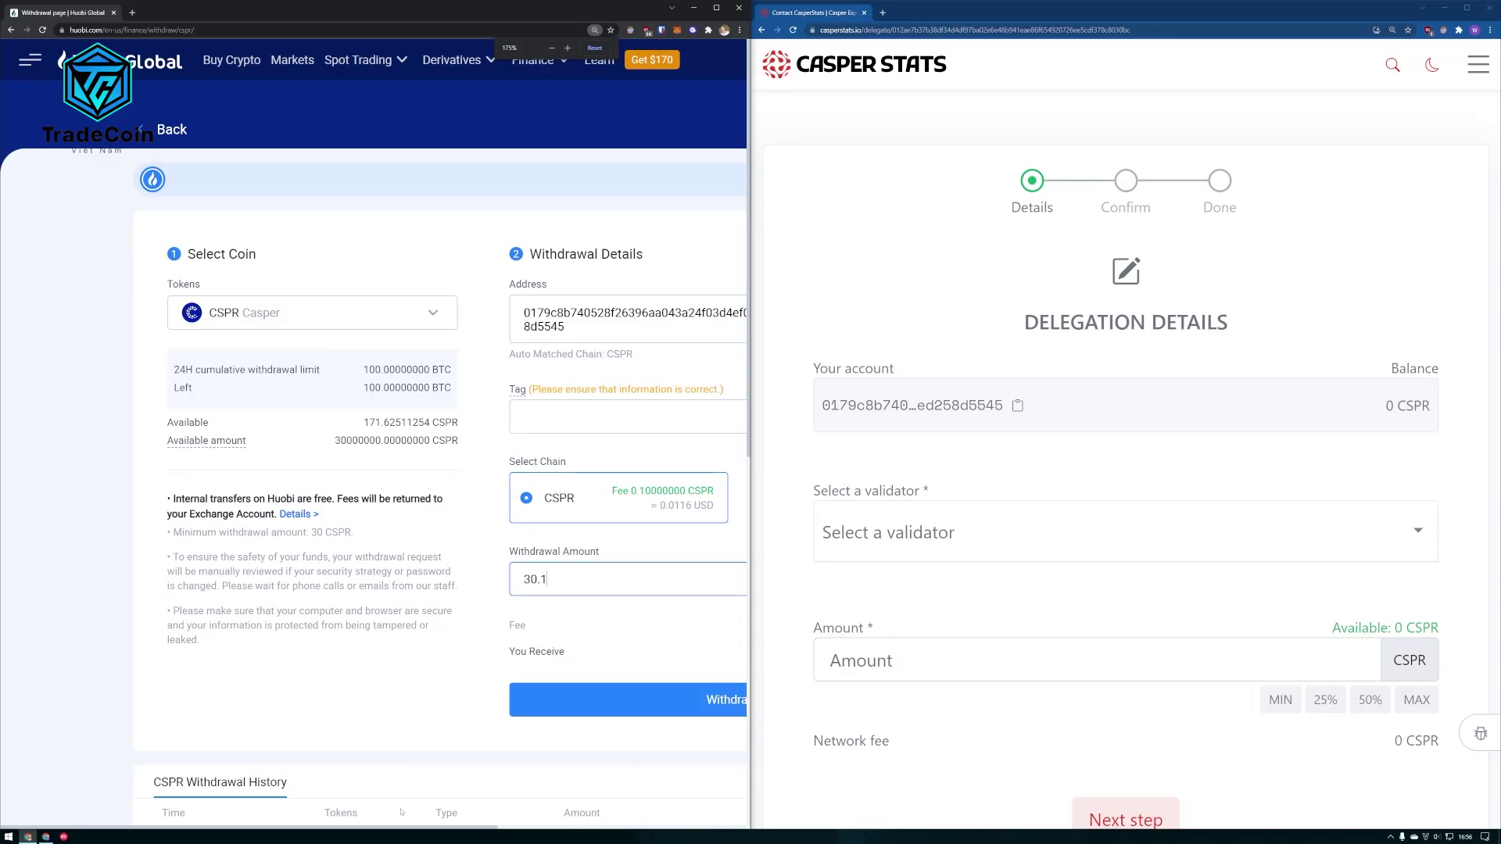
pyautogui.moveTo(402, 828); pyautogui.dragTo(514, 829)
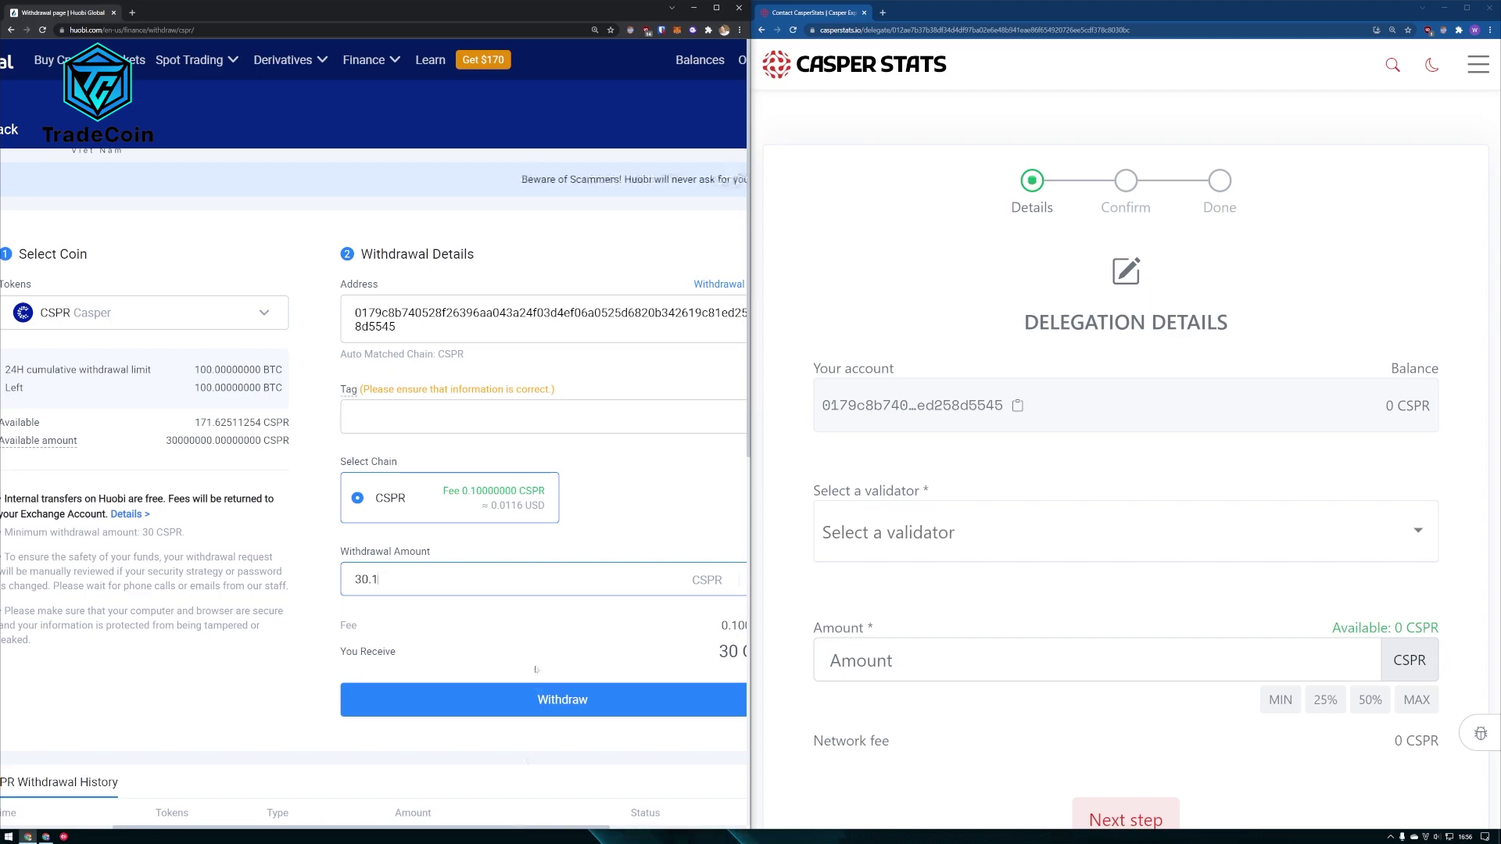
pyautogui.click(542, 705)
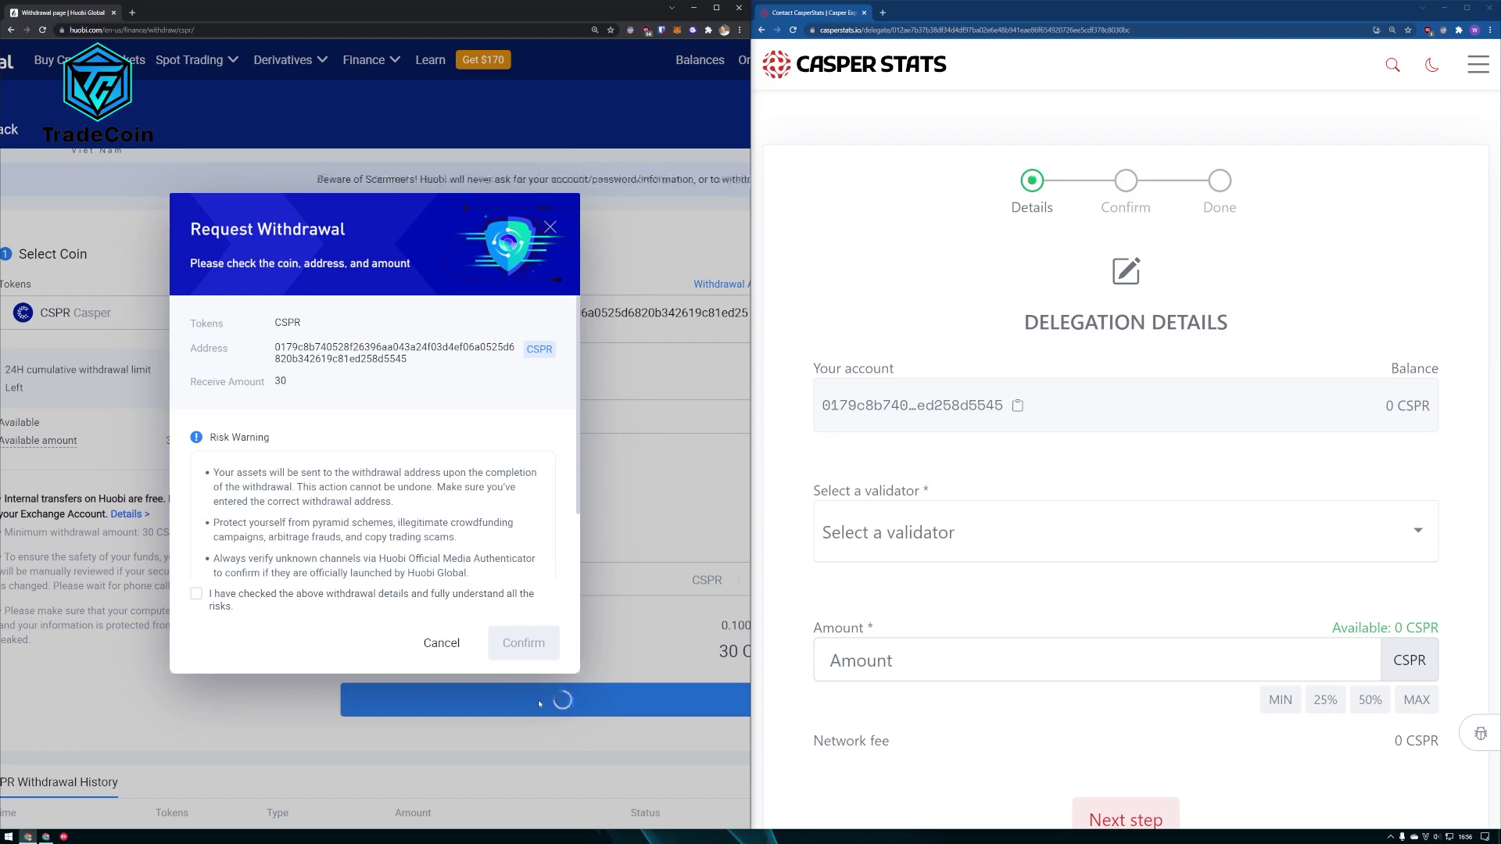
pyautogui.click(197, 593)
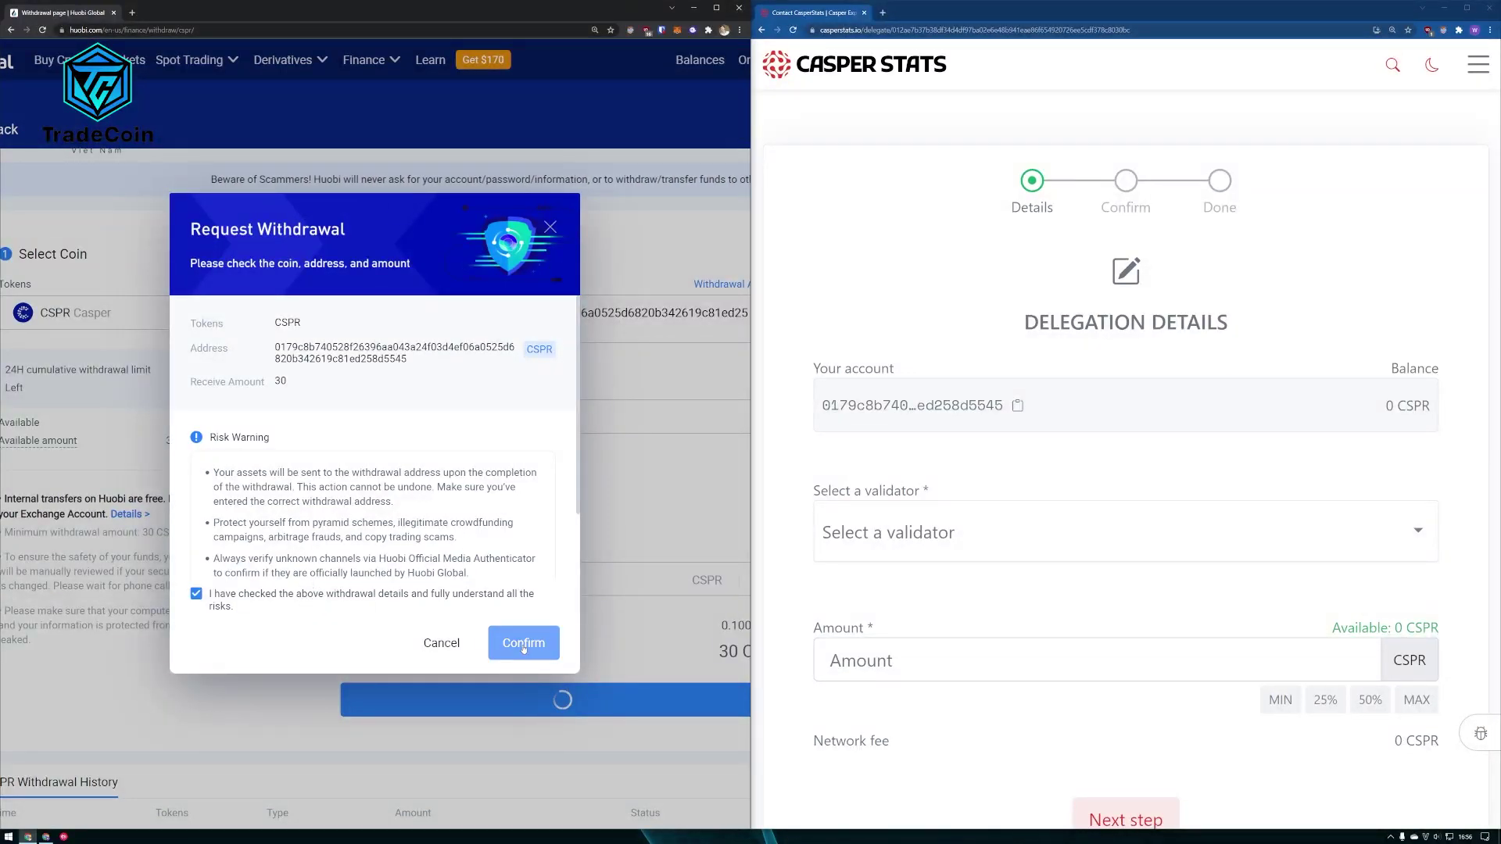
pyautogui.click(522, 646)
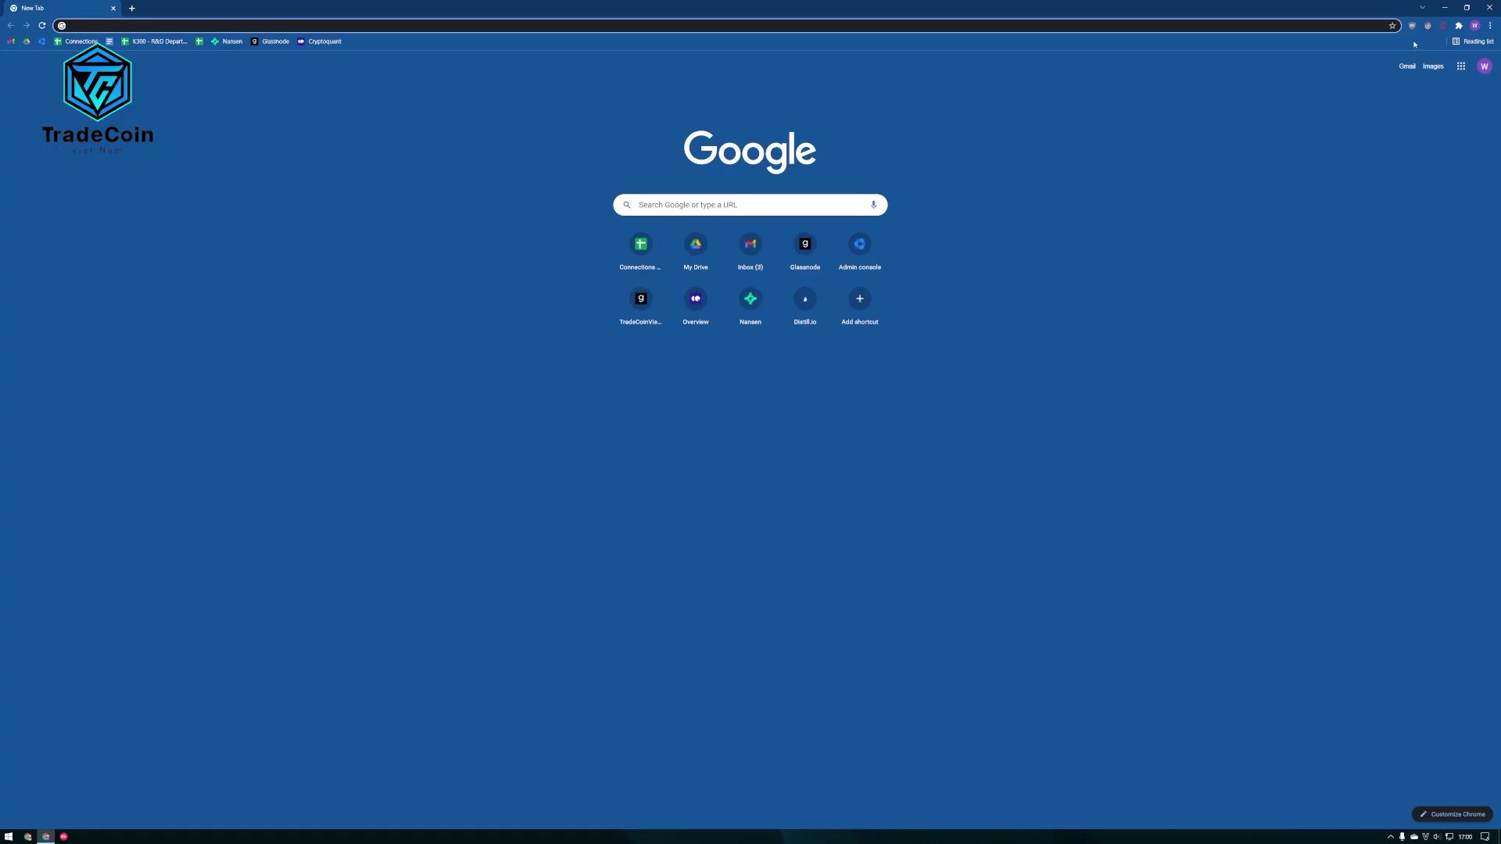
# Step: Unlock the Casper Signer vault with the vault password and download the active key
pyautogui.click(1442, 25)
pyautogui.click(1334, 168)
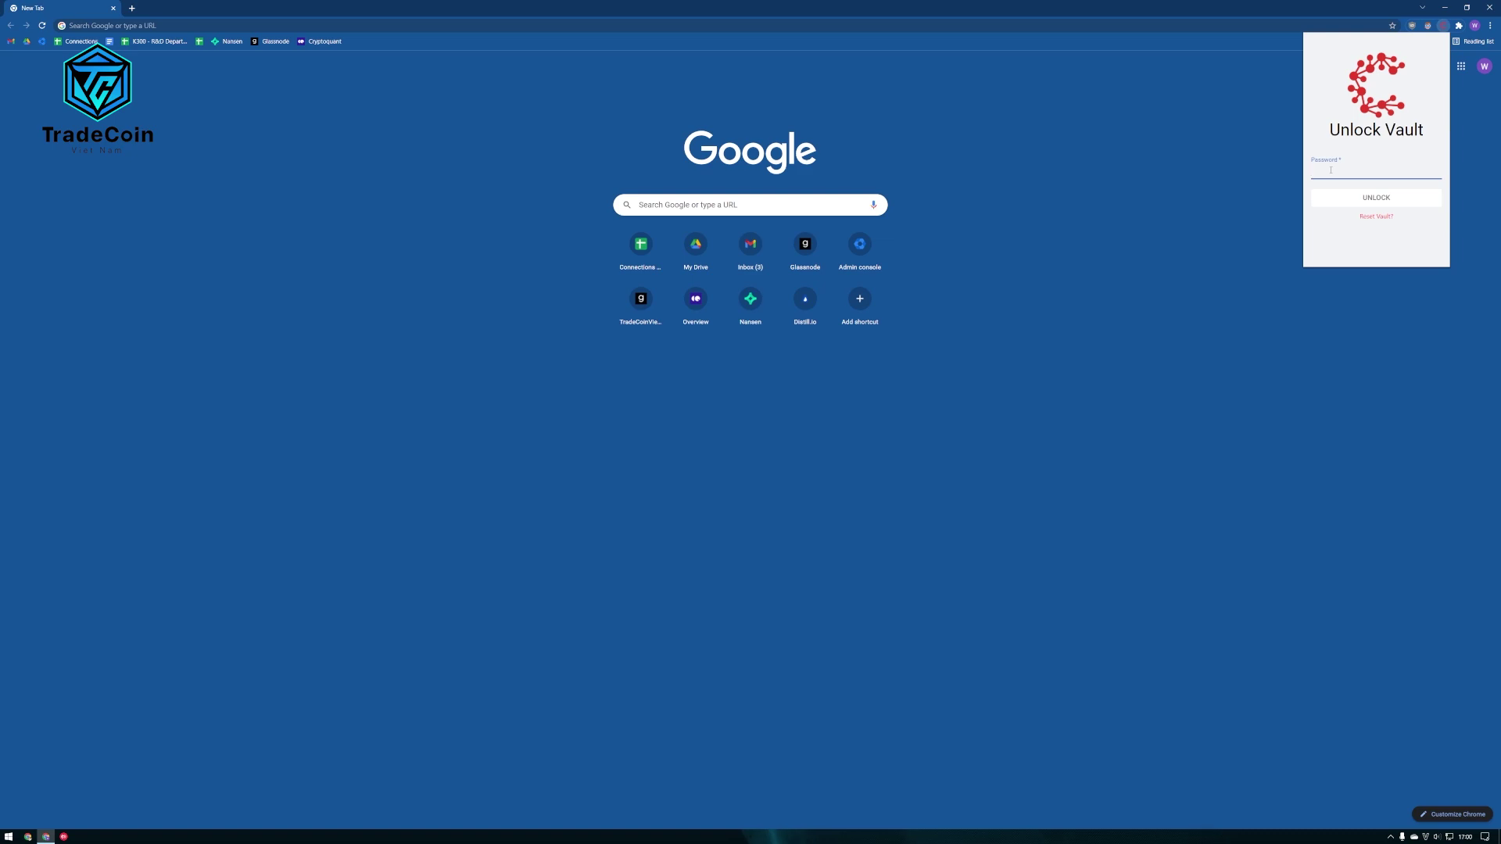
pyautogui.write('••••••••')
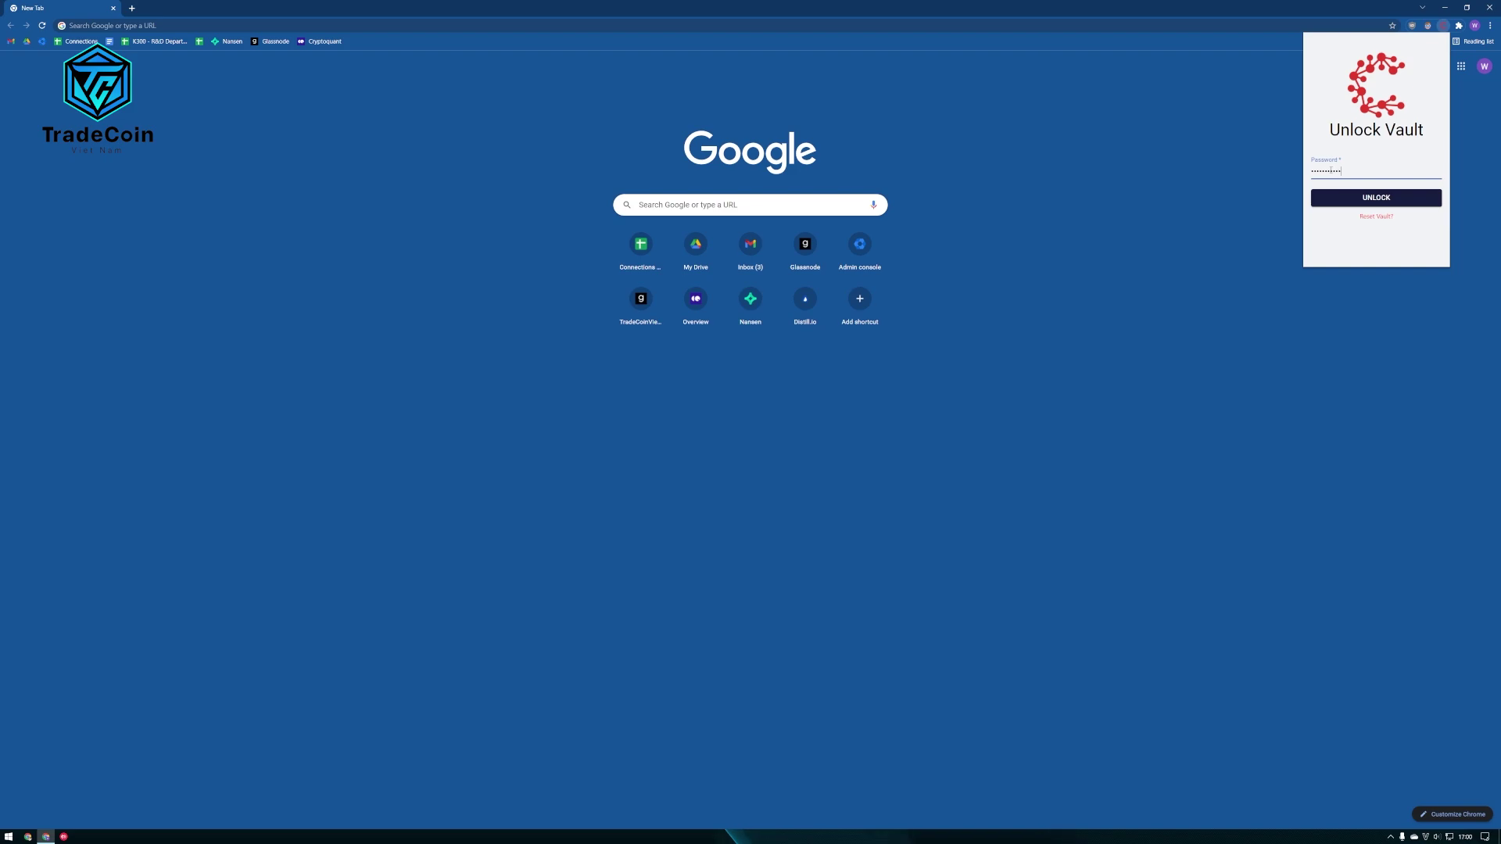
pyautogui.click(1422, 197)
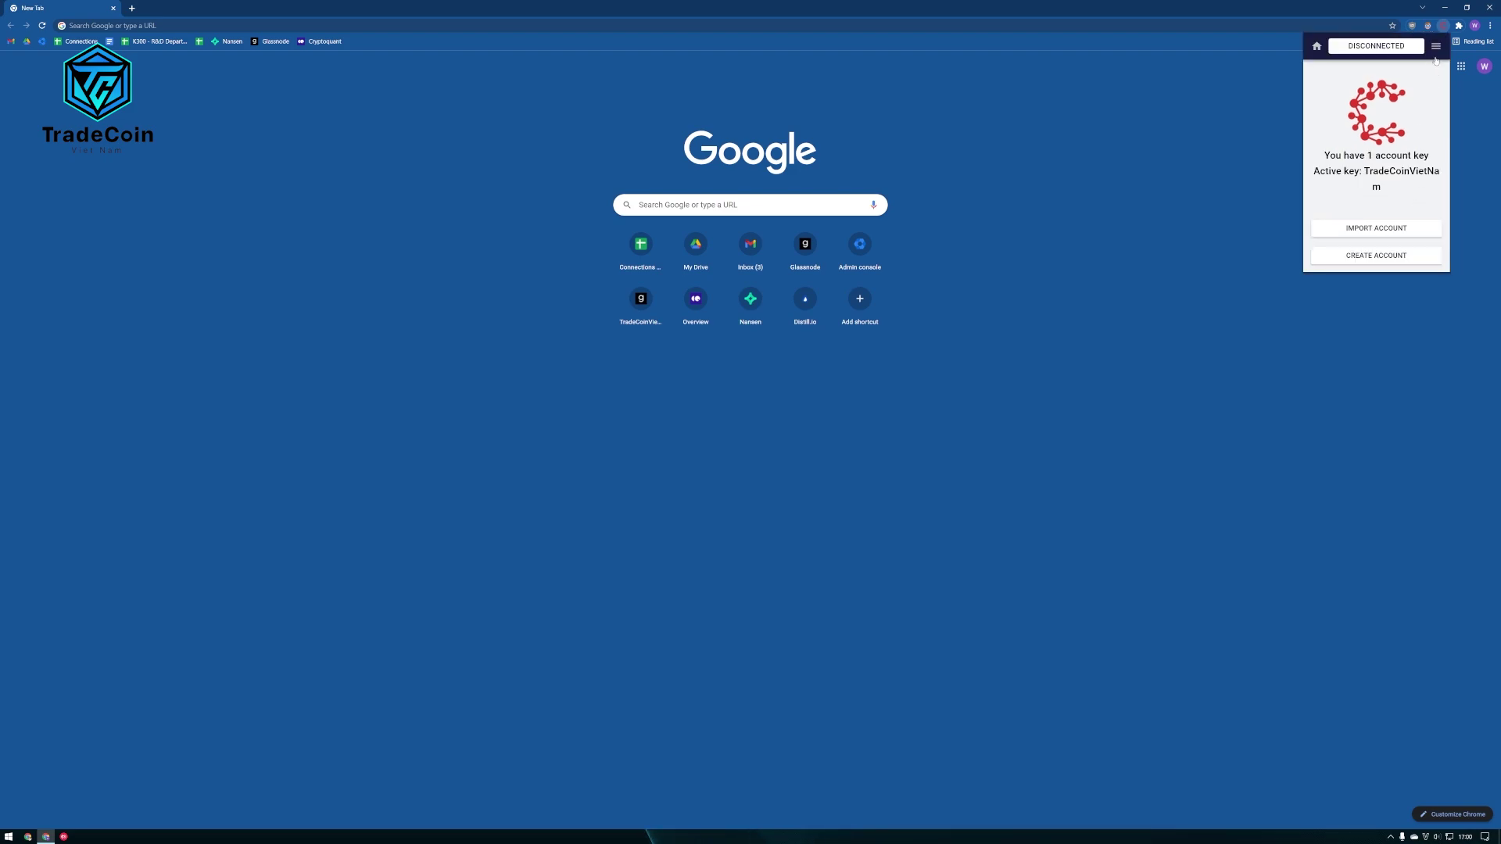
pyautogui.click(1436, 45)
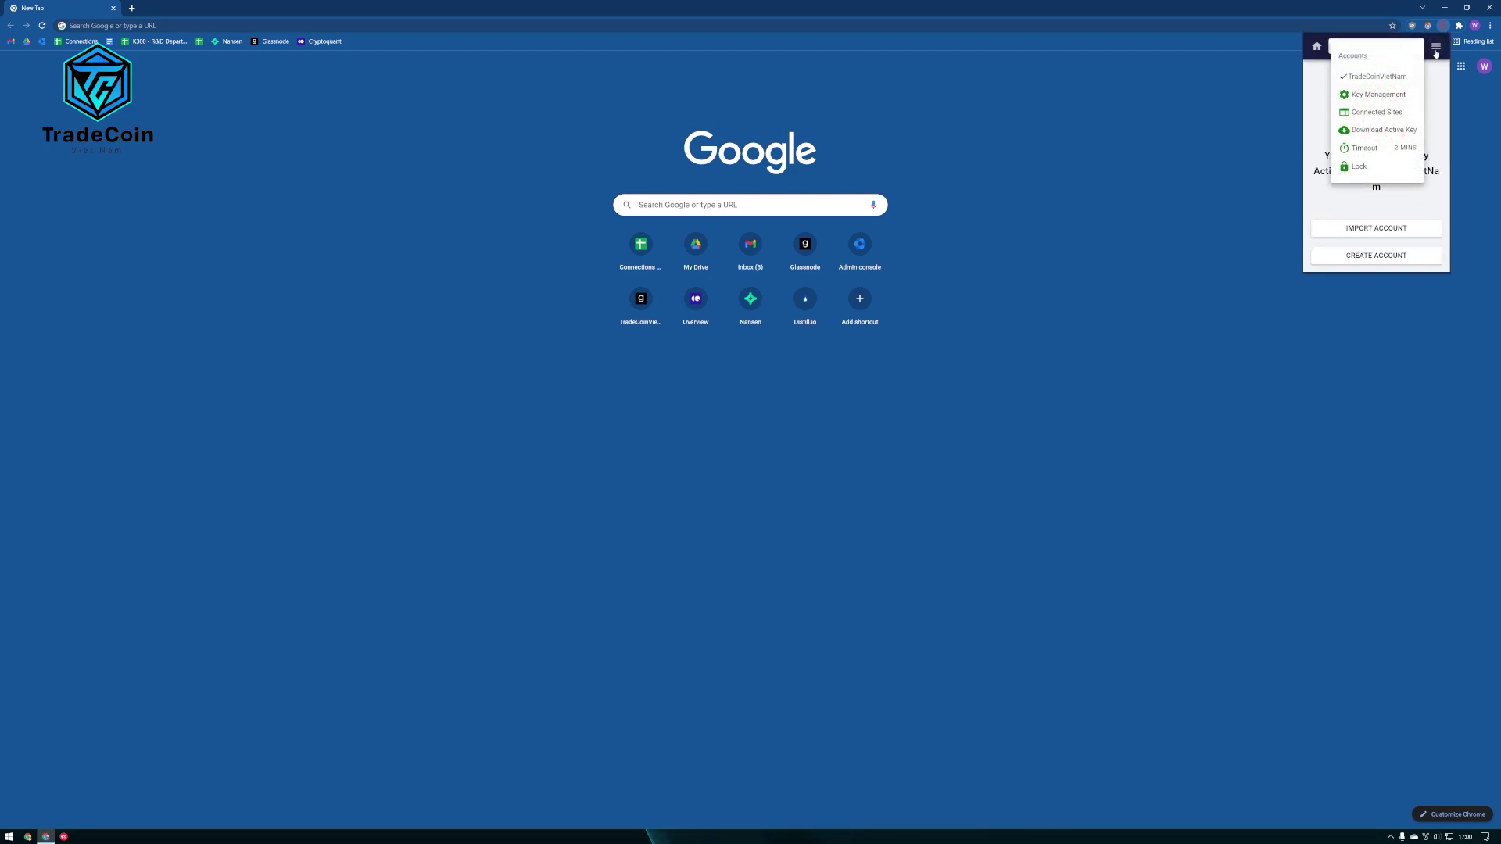
pyautogui.click(1396, 129)
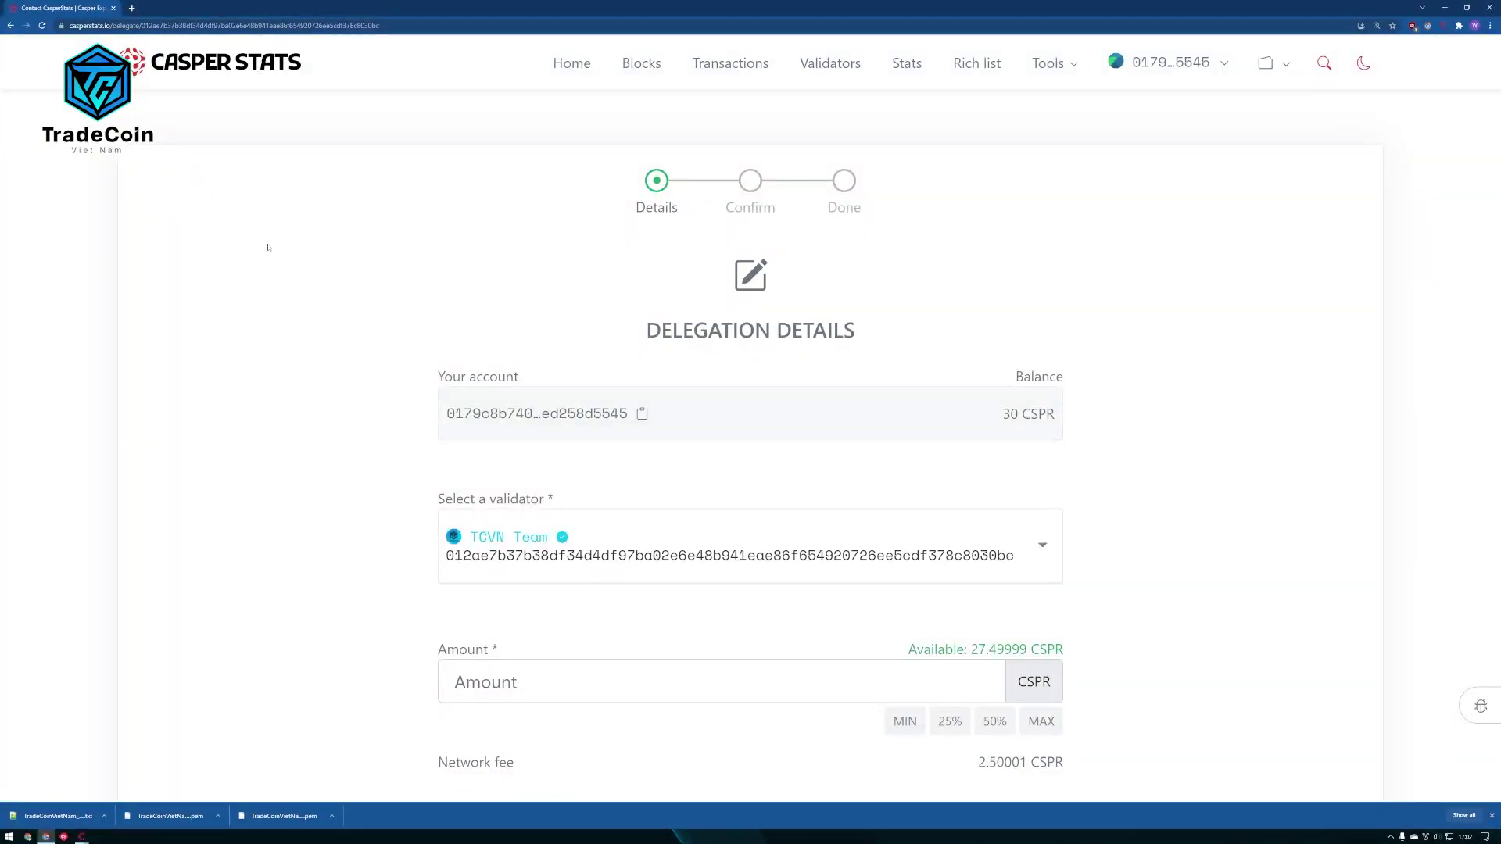
# Step: Dismiss the browser's download bar and reload the TCVN Team delegation page on Casper Stats
pyautogui.click(1492, 816)
pyautogui.click(291, 24)
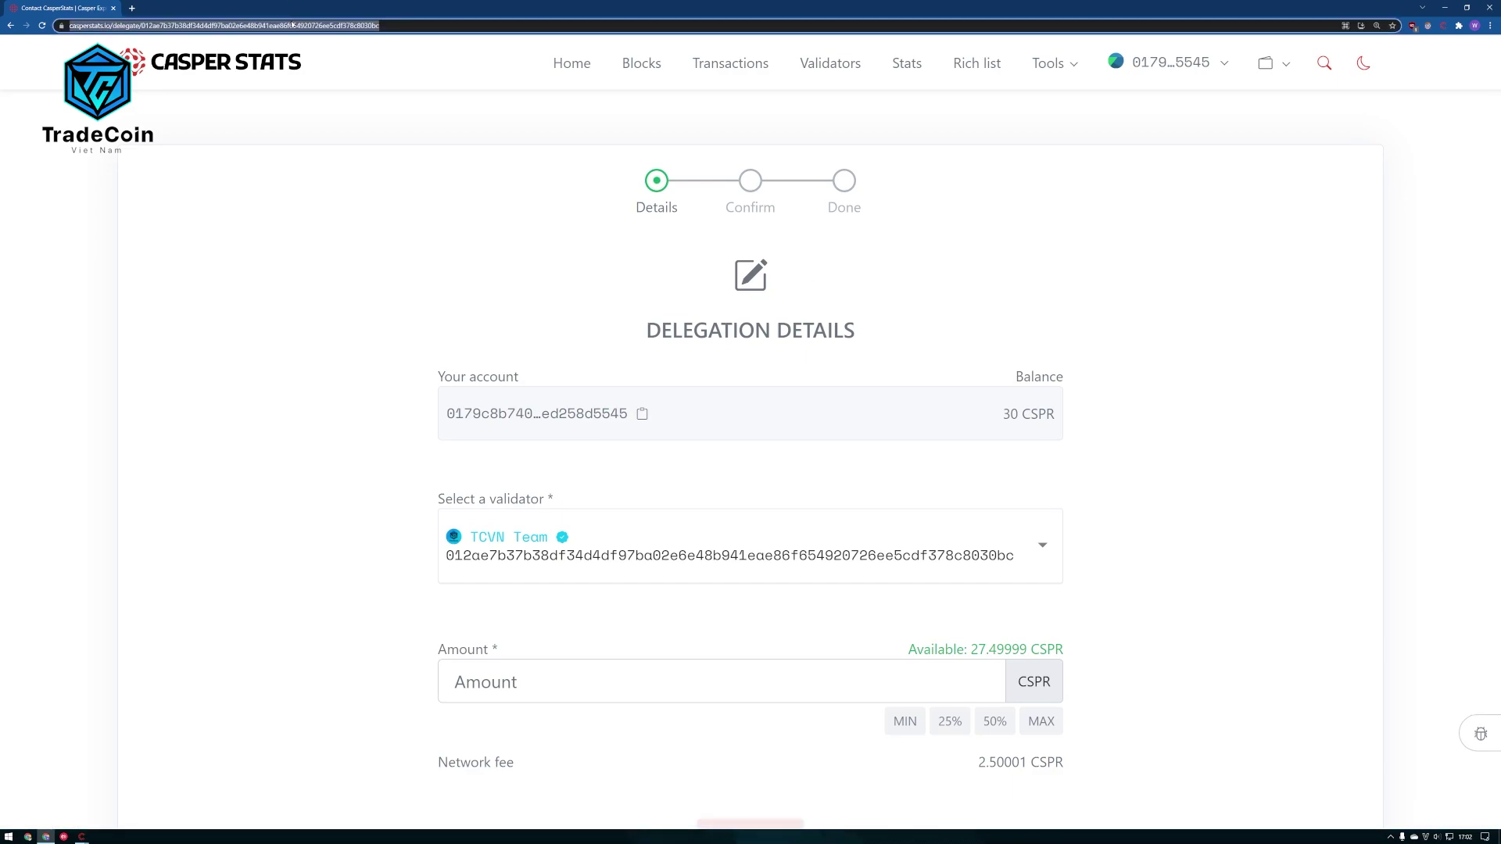
pyautogui.press('Return')
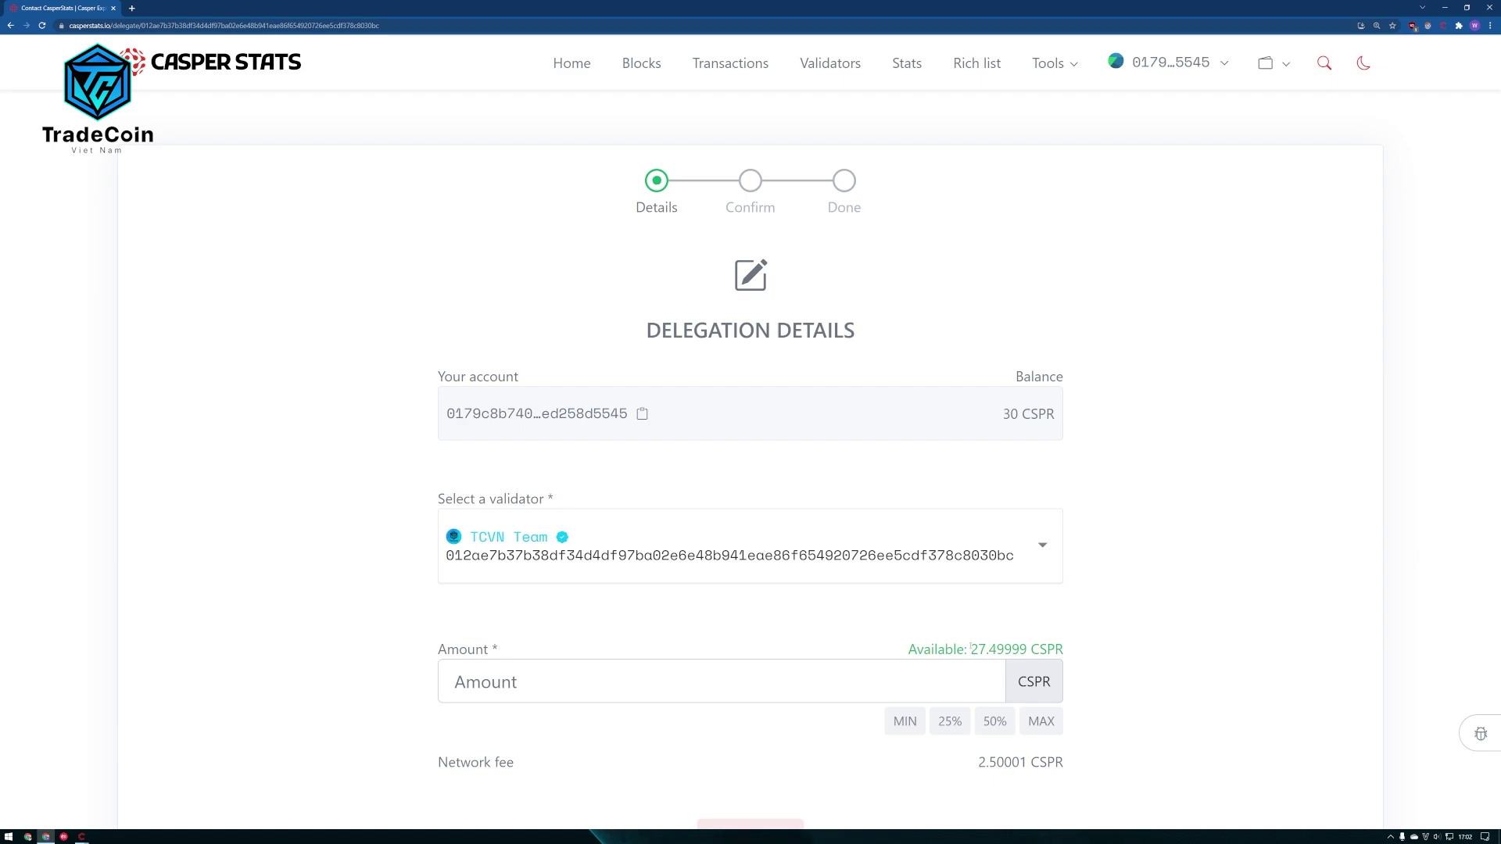
# Step: Set the delegation amount to the maximum of 27.49999 CSPR and proceed to the confirmation
pyautogui.scroll(-1, 1023, 634)
pyautogui.click(1041, 624)
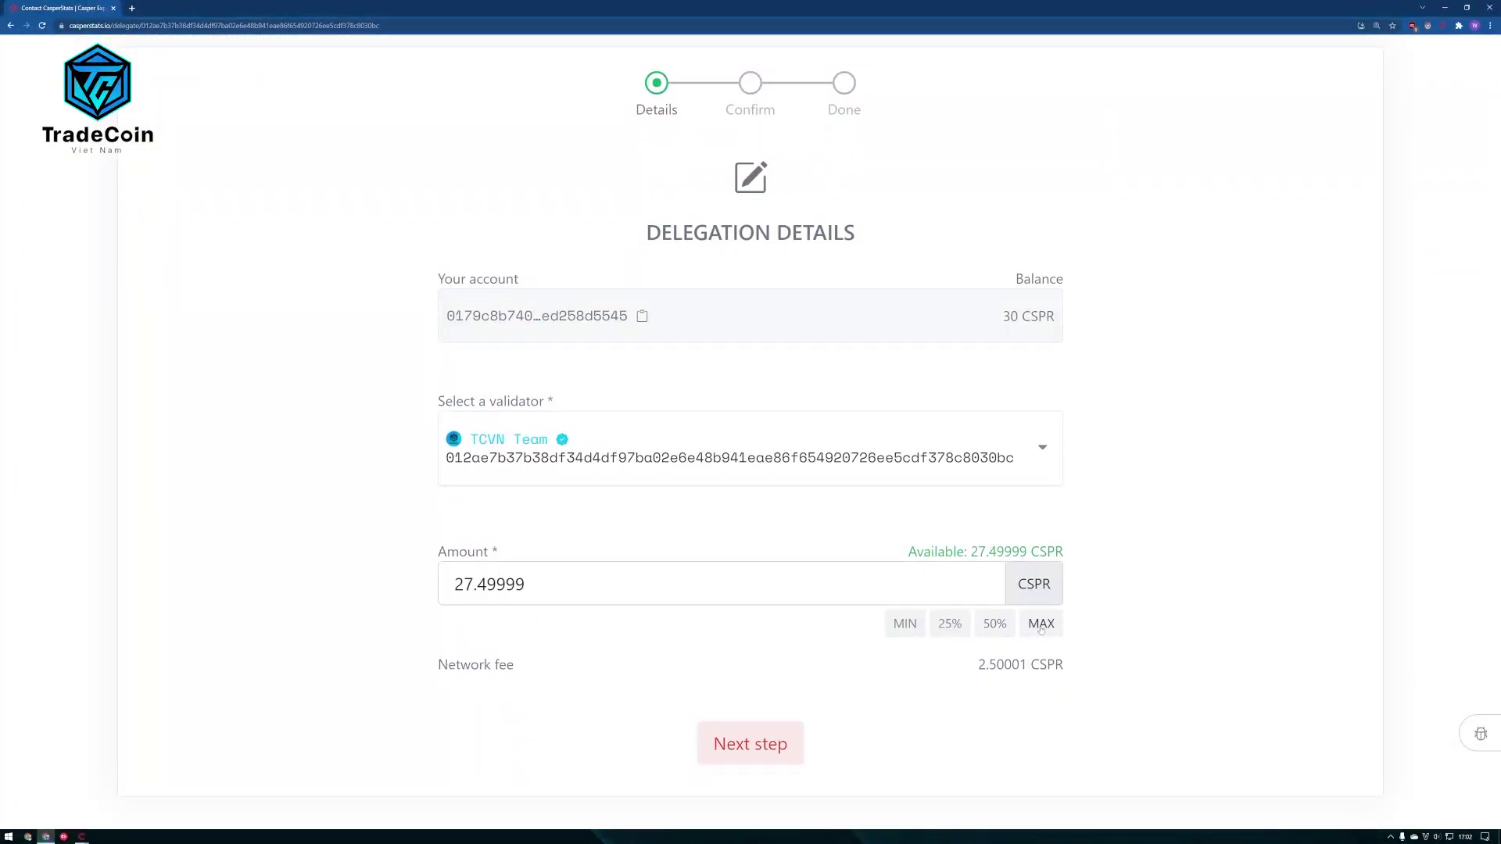
pyautogui.click(788, 744)
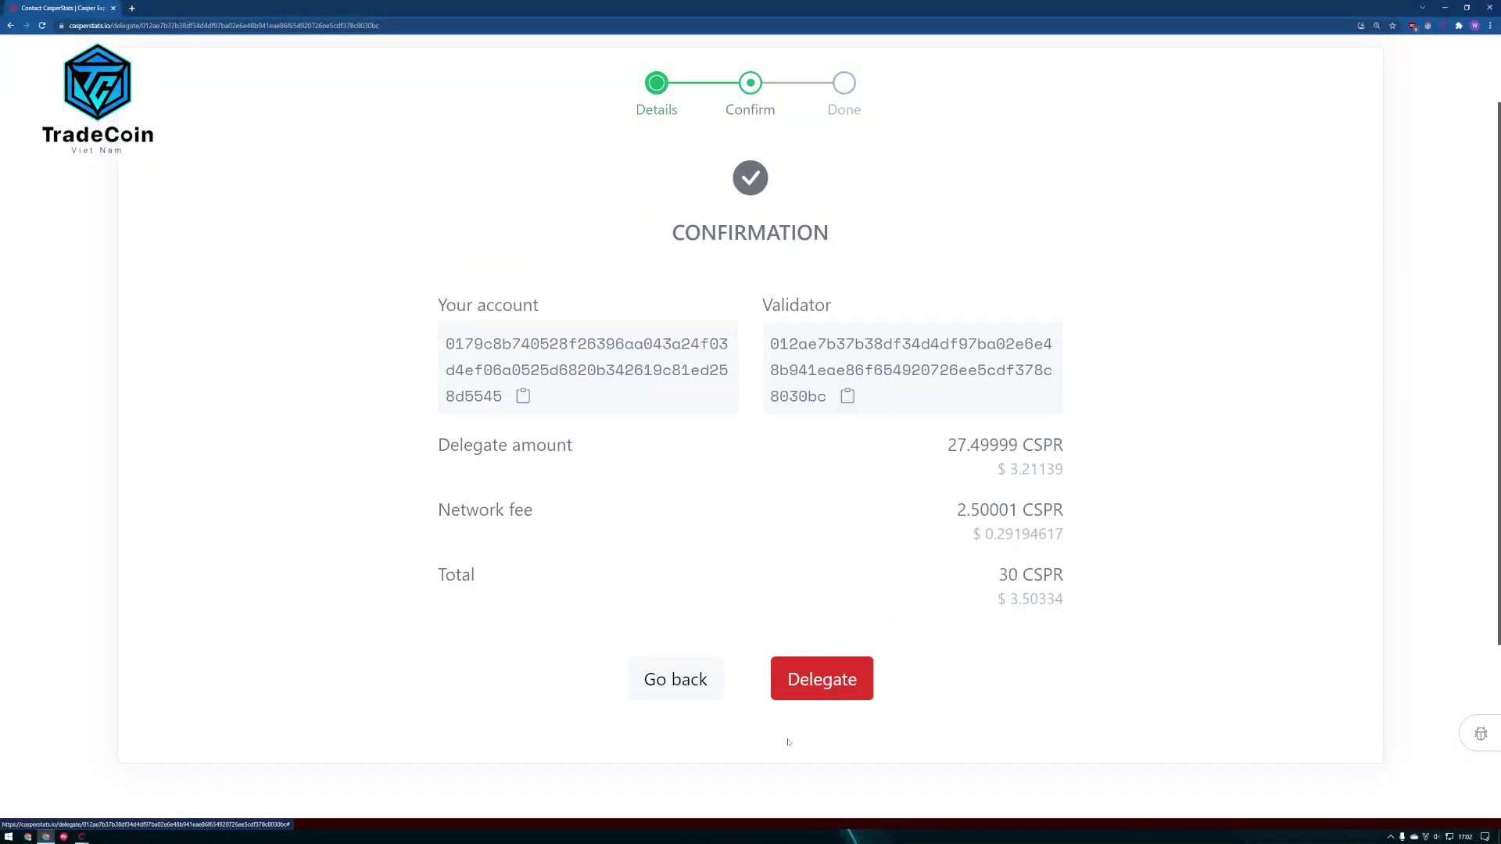
# Step: Submit the delegation and unlock the locked signer with the vault password
pyautogui.scroll(2, 897, 717)
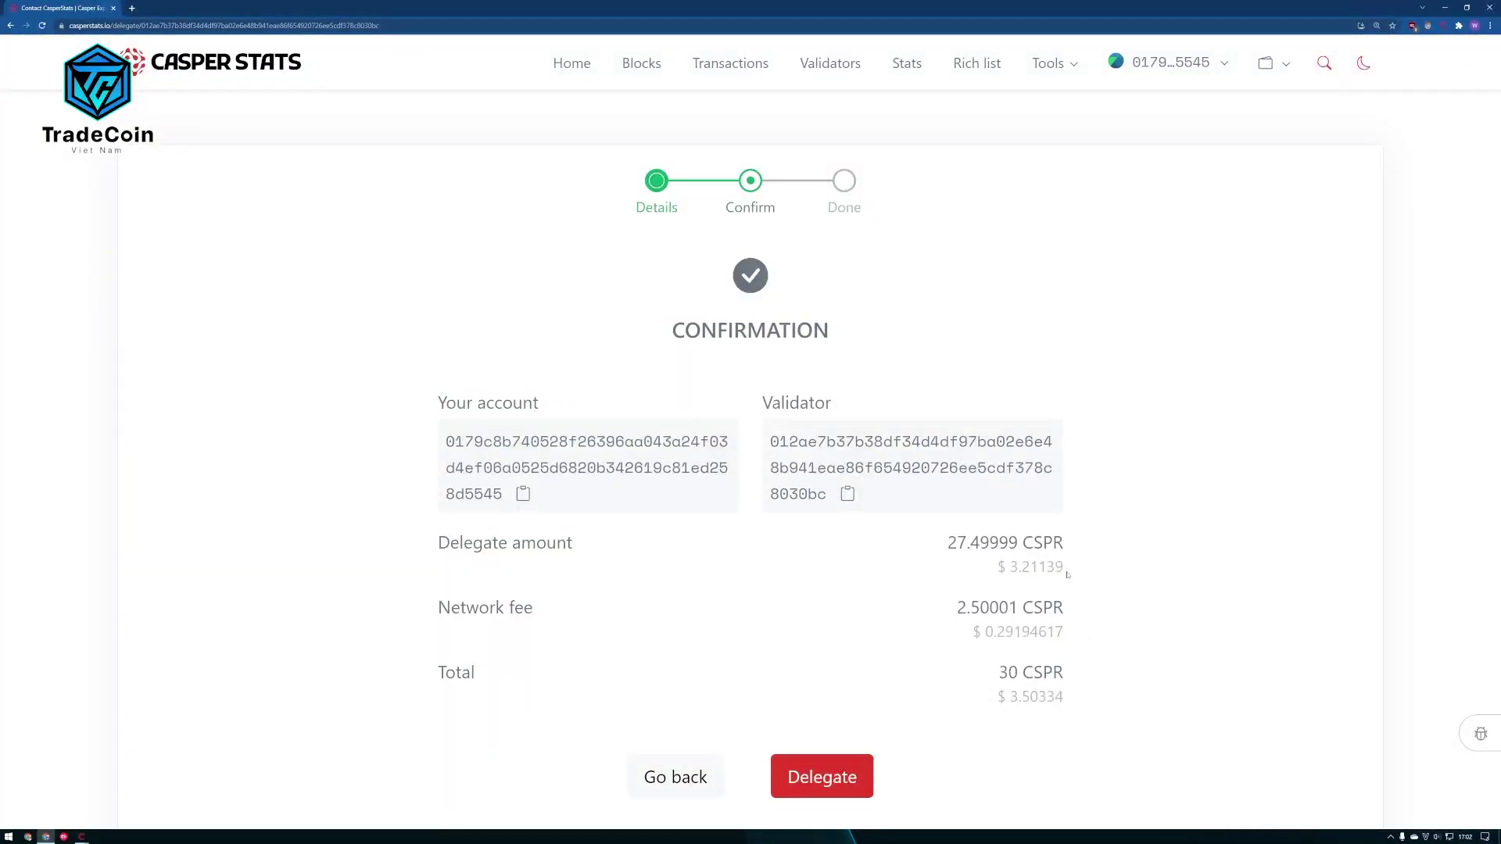
pyautogui.click(835, 779)
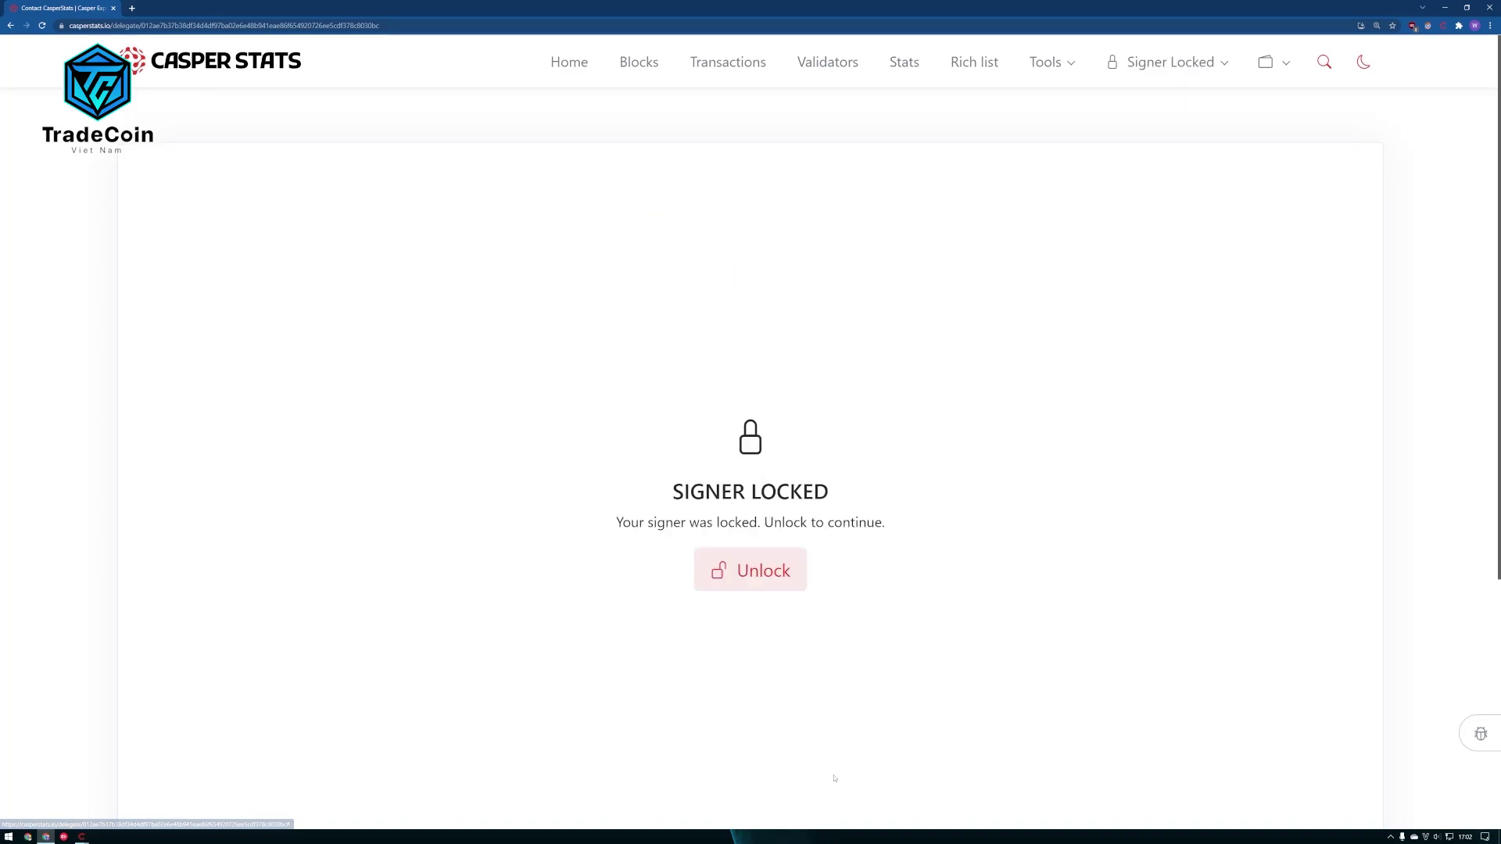
pyautogui.click(794, 577)
pyautogui.click(1375, 173)
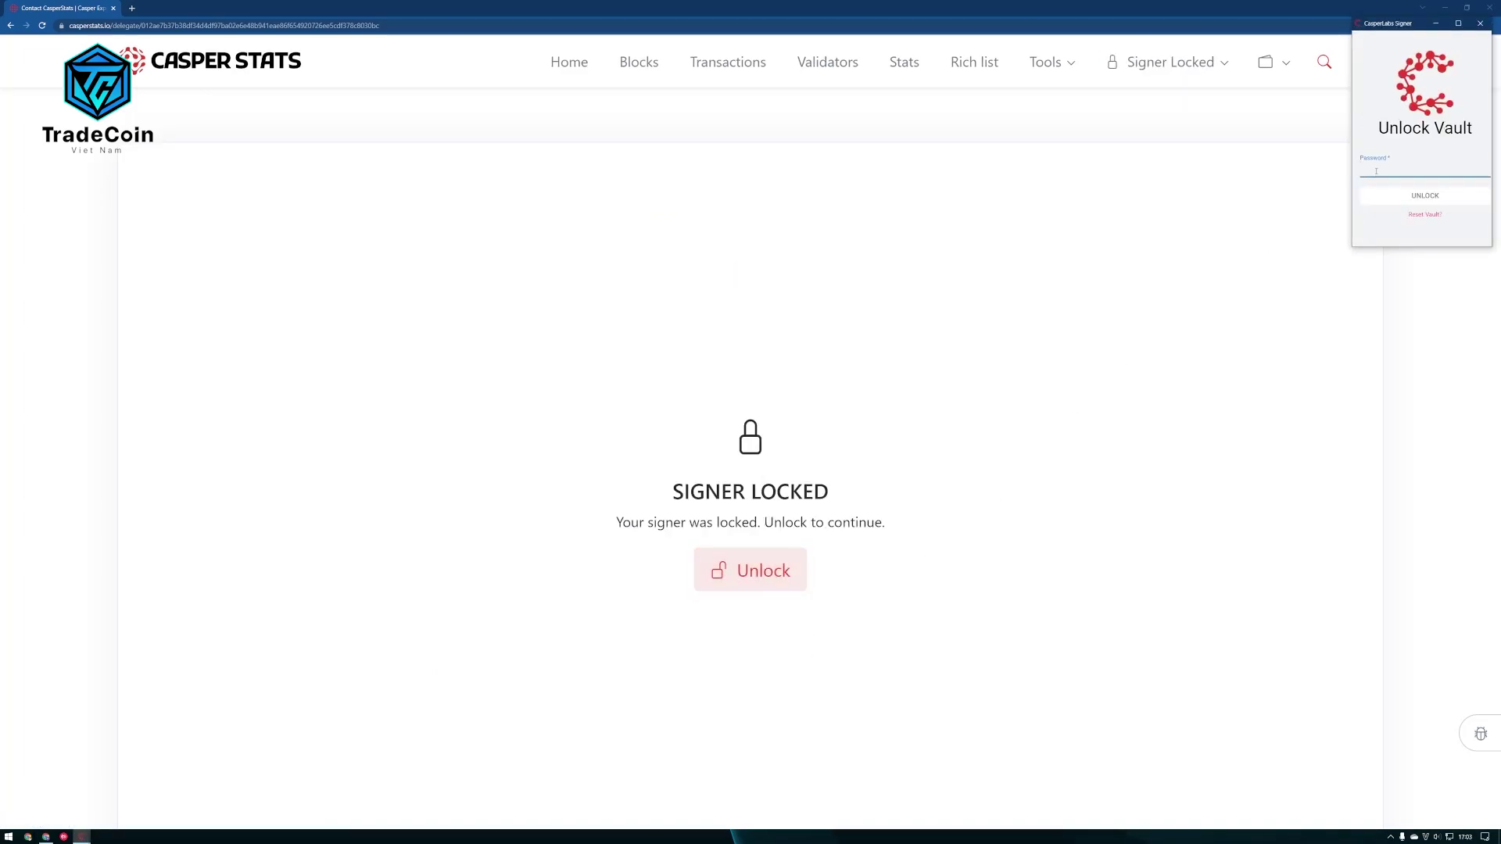
pyautogui.write('******')
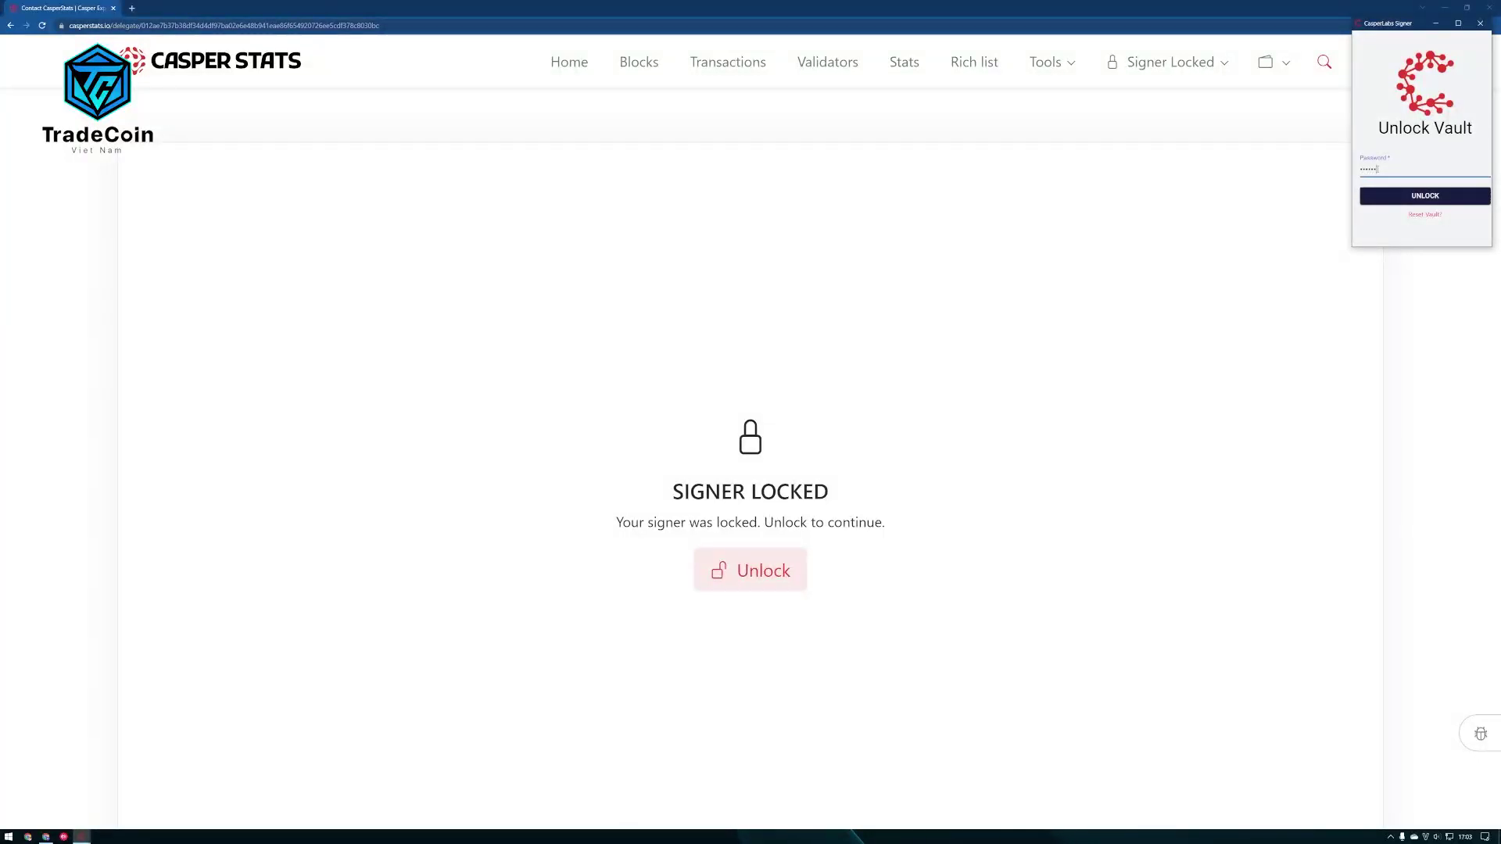
pyautogui.press('Return')
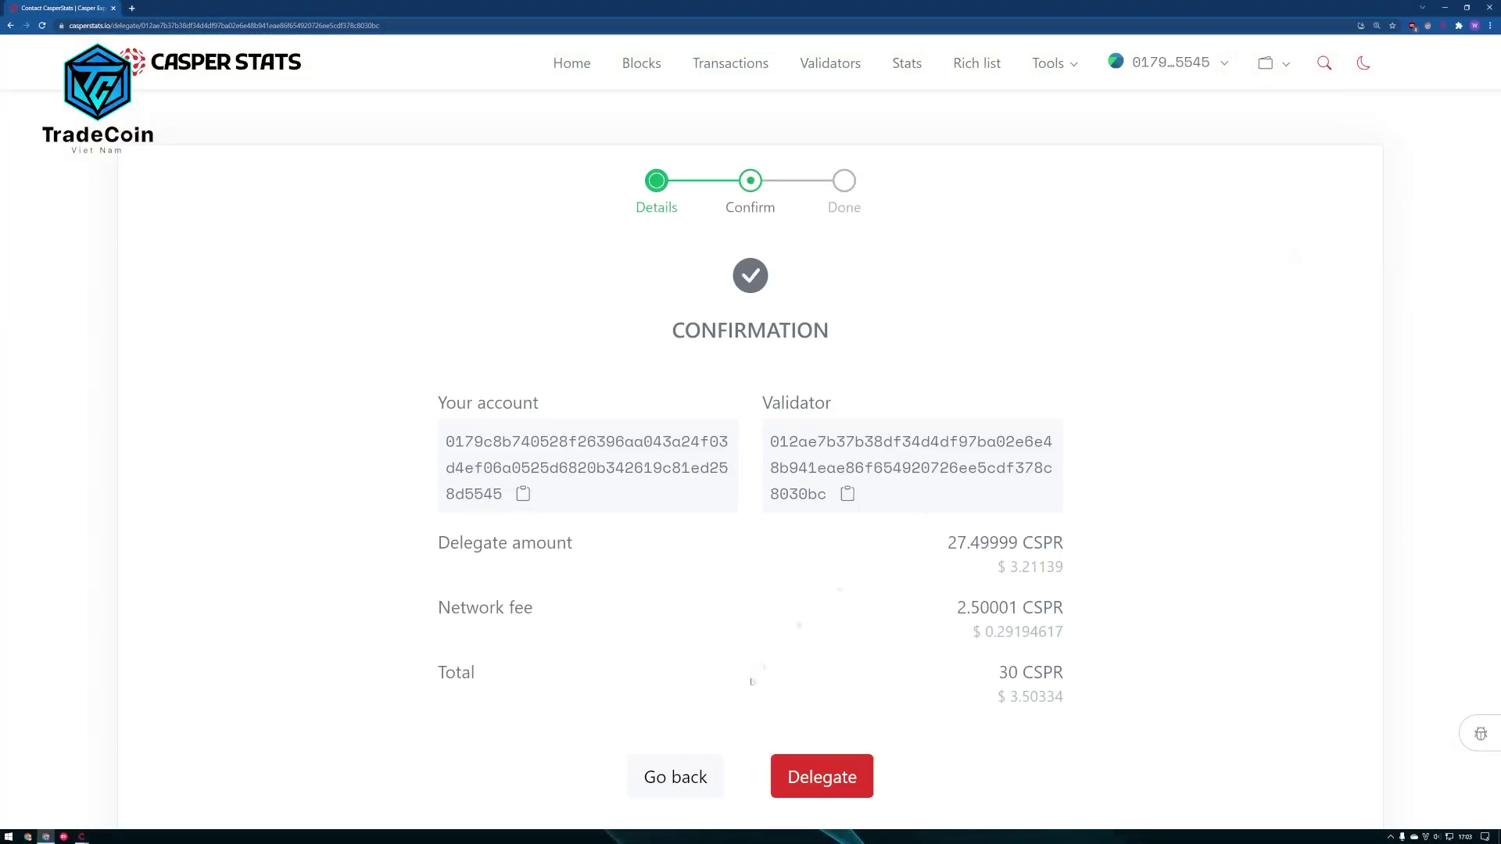
# Step: Restart the TCVN Team delegation on a reloaded page with the maximum amount of 27.49999 CSPR and proceed to the confirmation
pyautogui.click(682, 778)
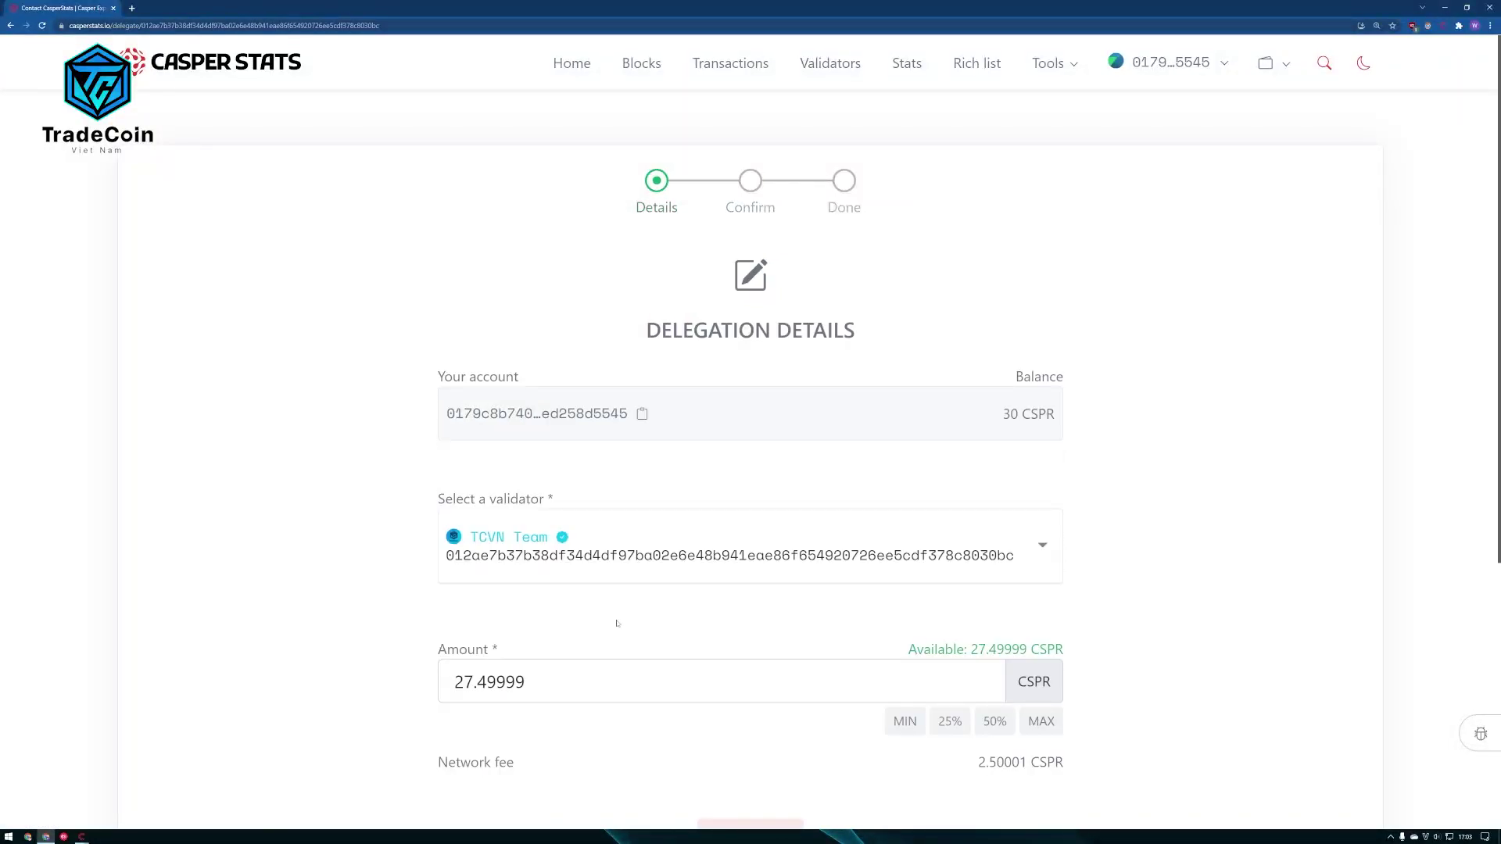
pyautogui.click(42, 25)
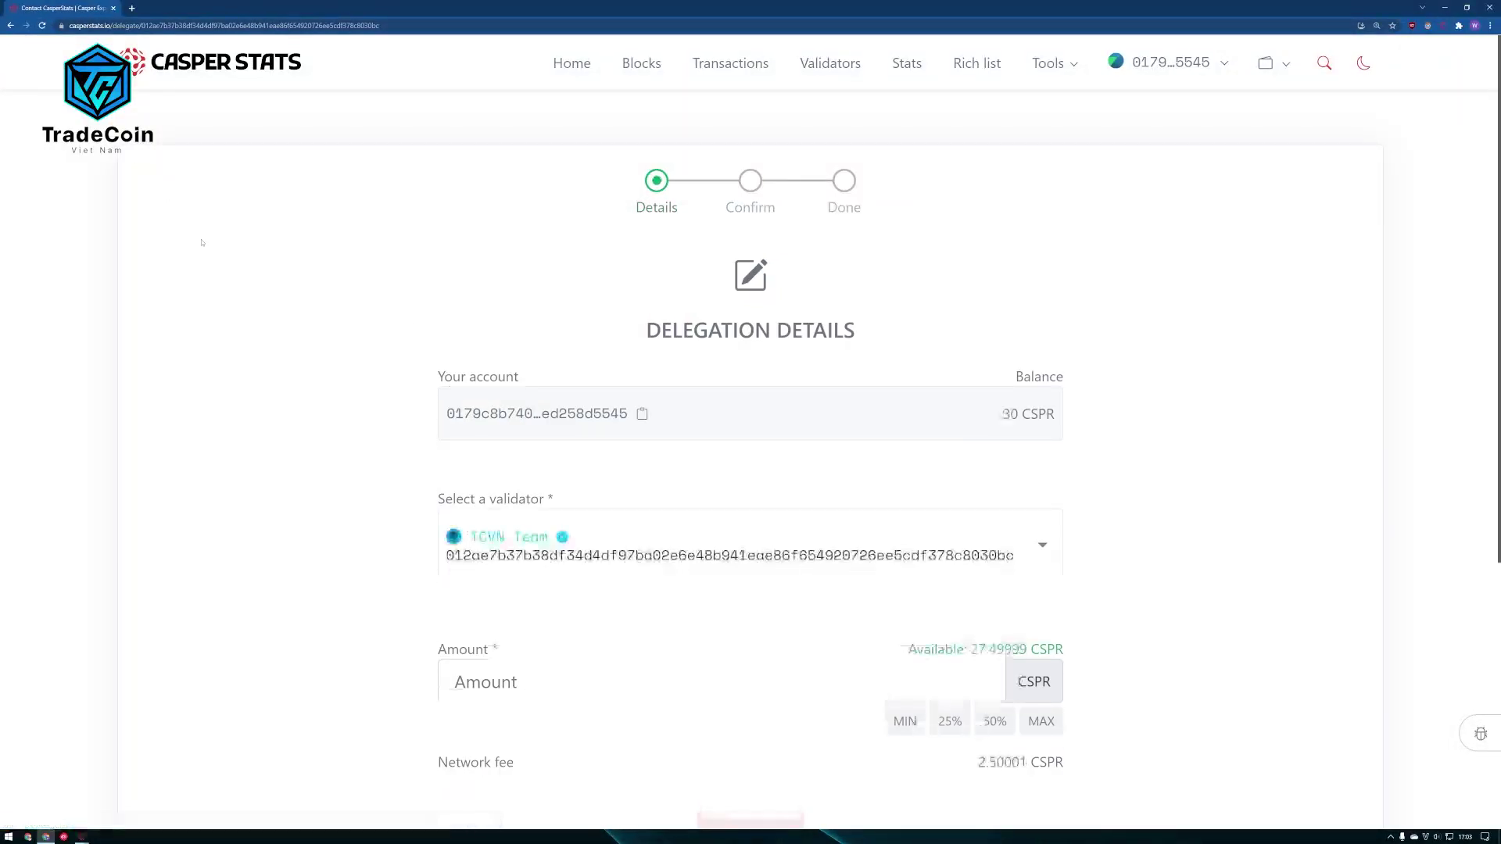
pyautogui.scroll(-2, 255, 258)
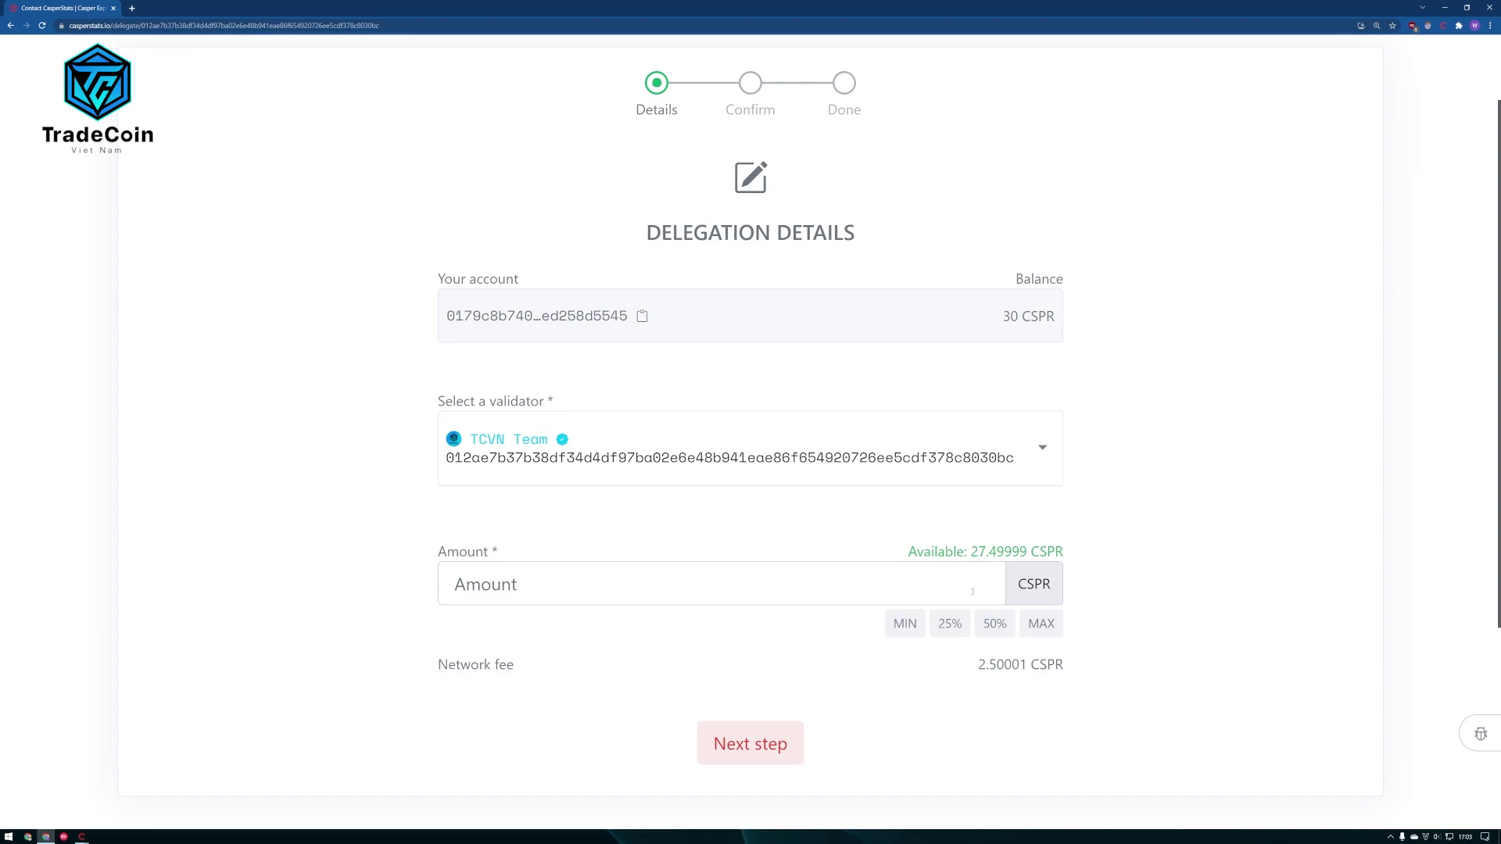
pyautogui.click(1042, 623)
pyautogui.scroll(-1, 899, 664)
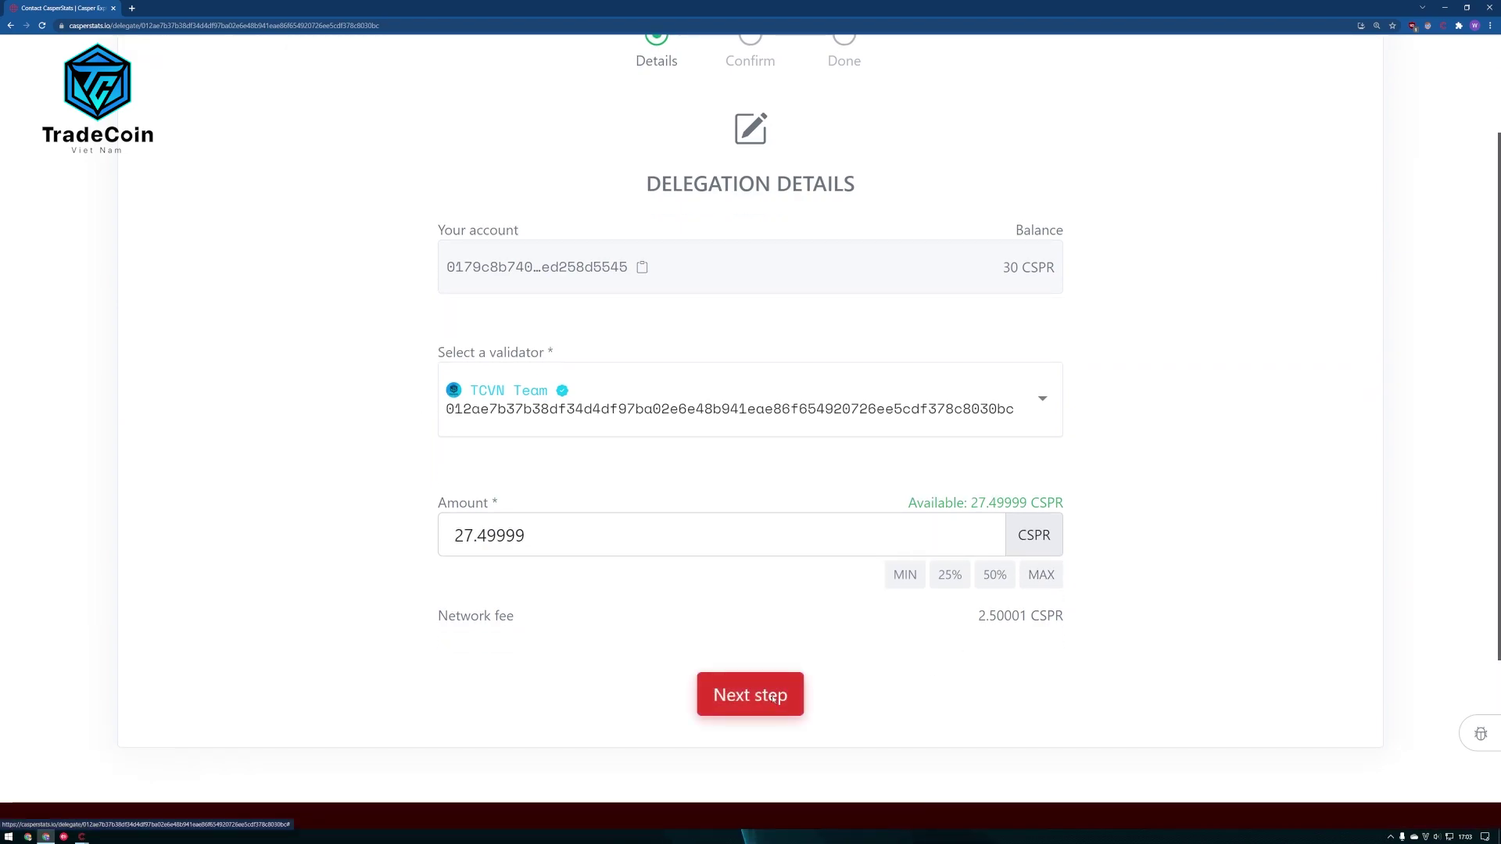
pyautogui.click(772, 698)
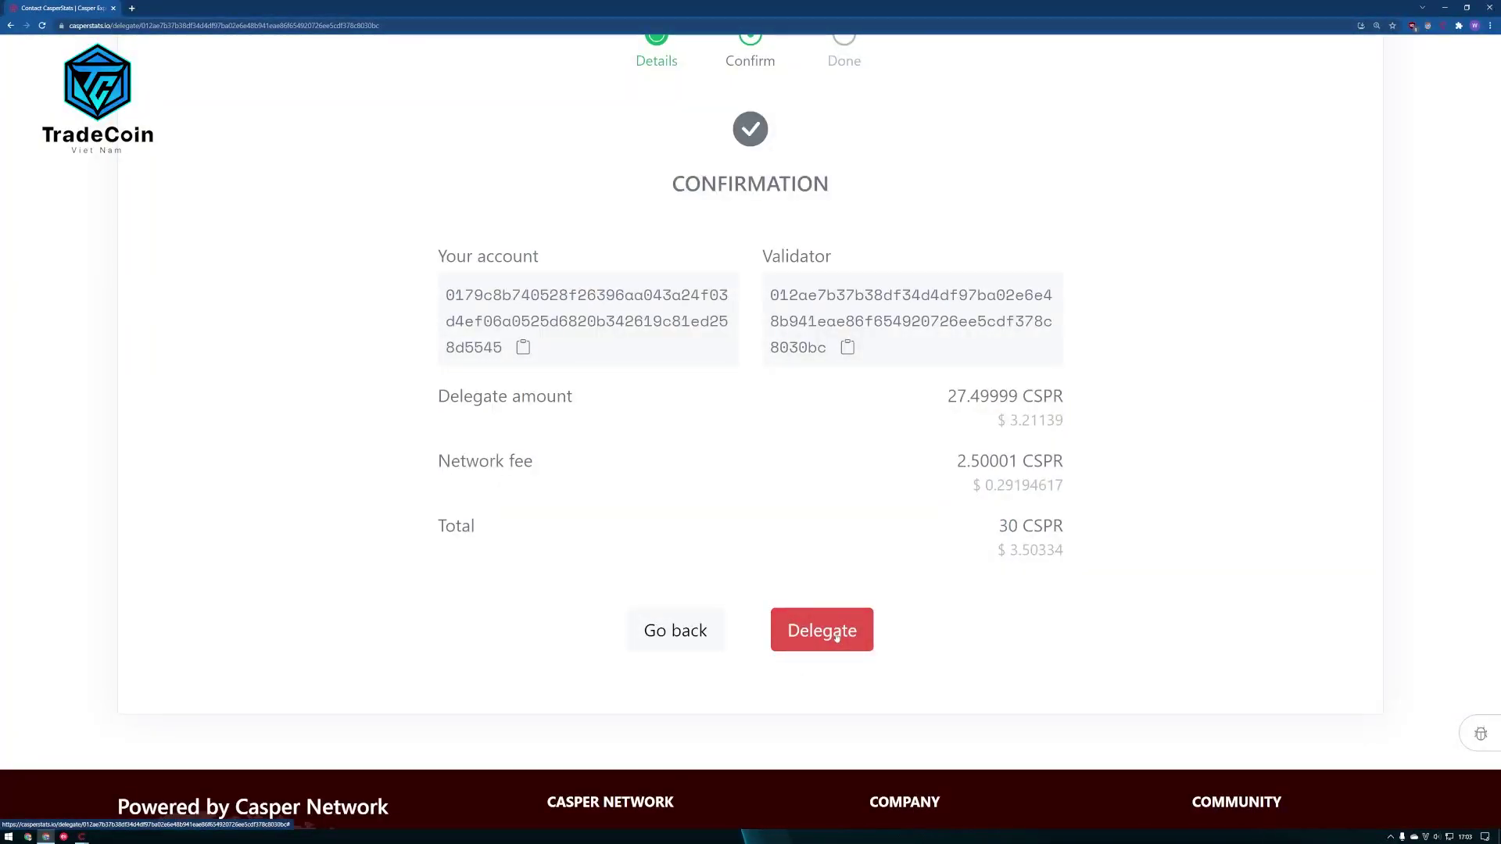
# Step: Submit the delegation and sign its signature request after unlocking the signer with the vault password
pyautogui.scroll(1, 832, 642)
pyautogui.click(838, 729)
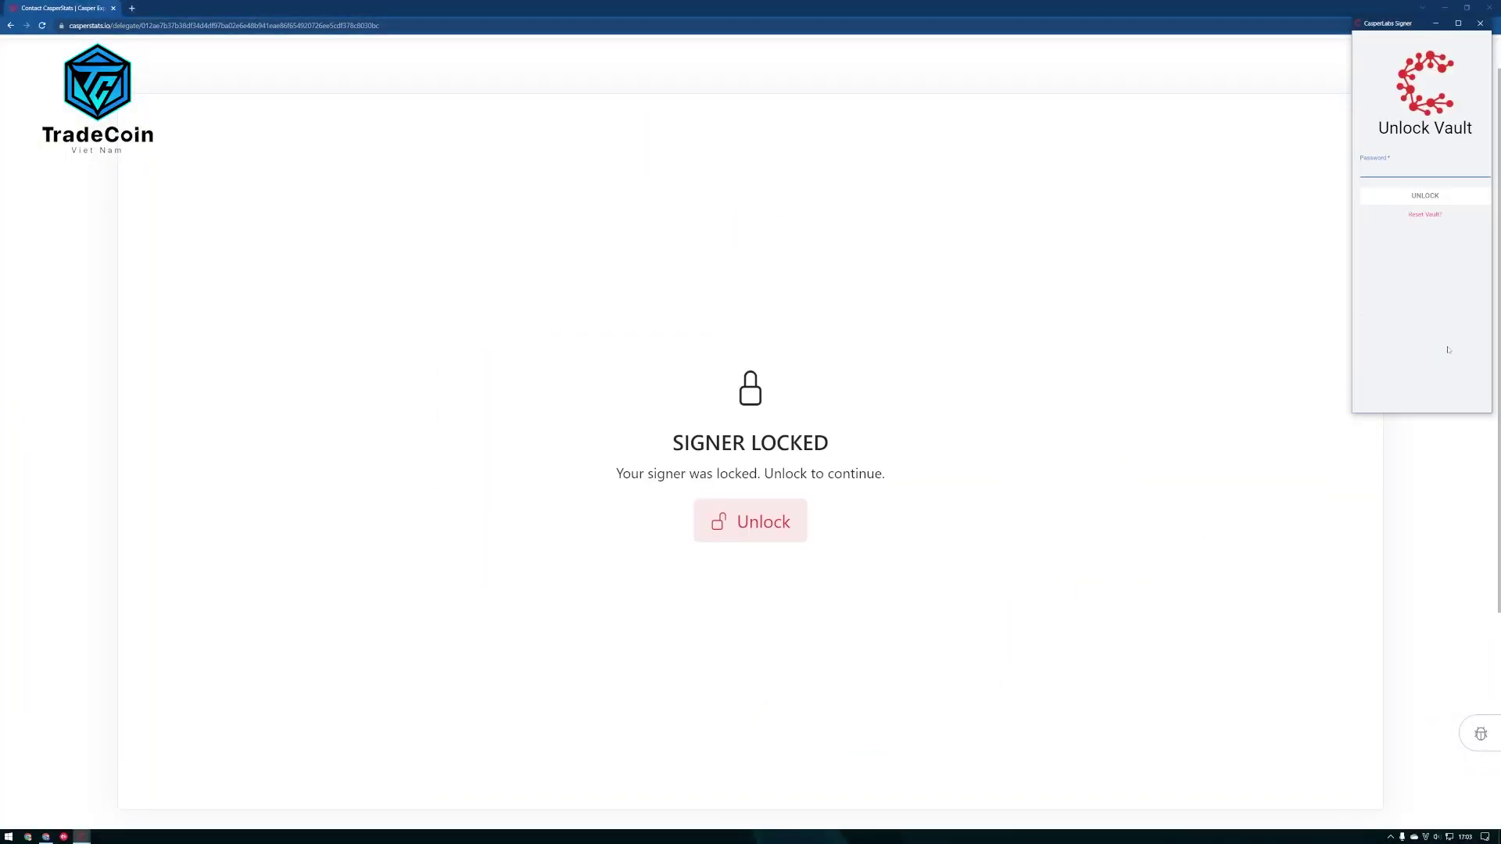
pyautogui.click(1412, 167)
pyautogui.write('••')
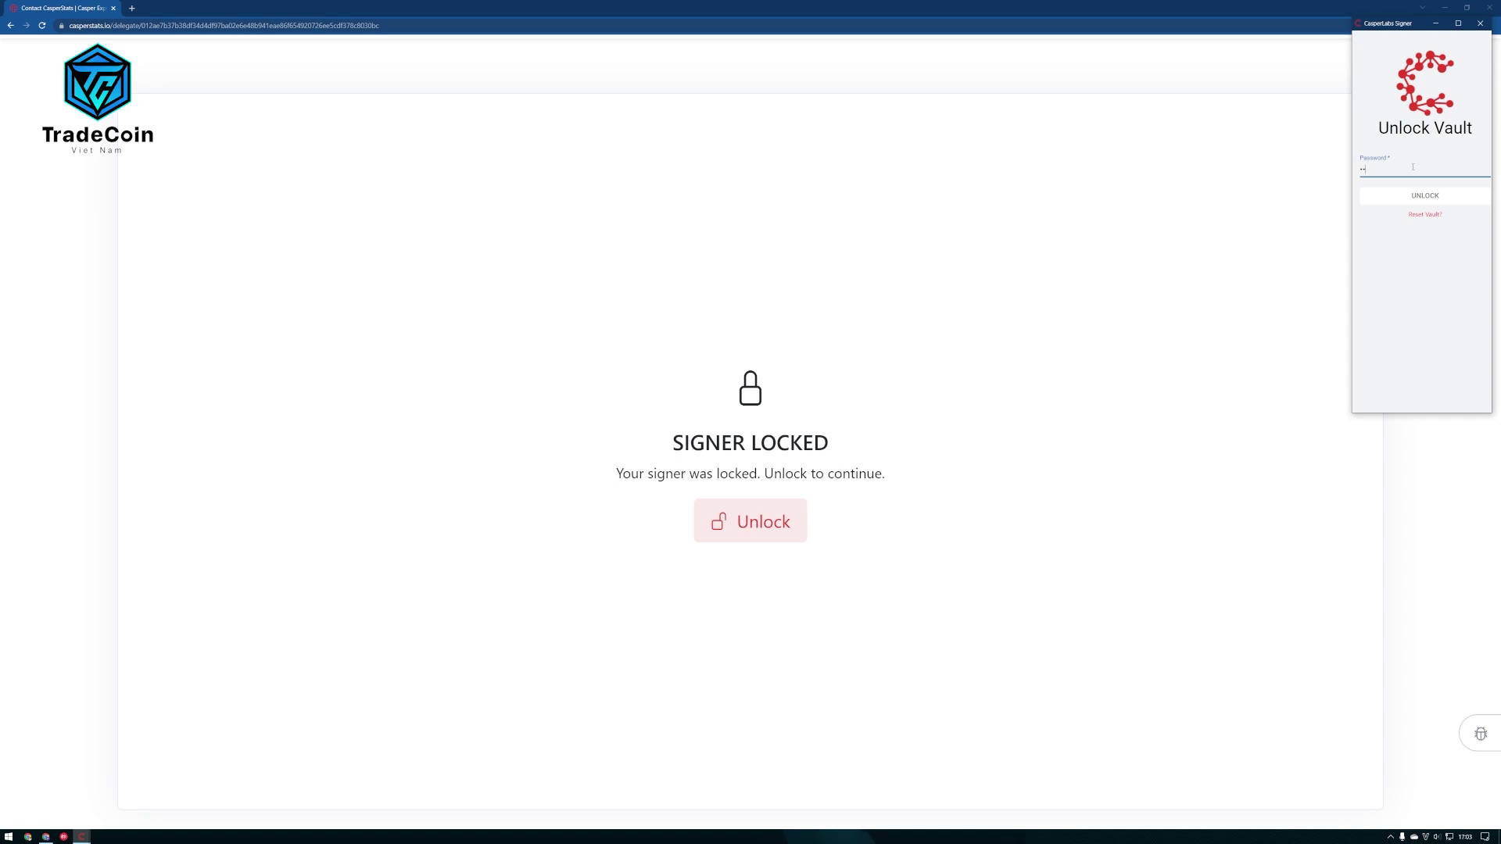
pyautogui.write('••')
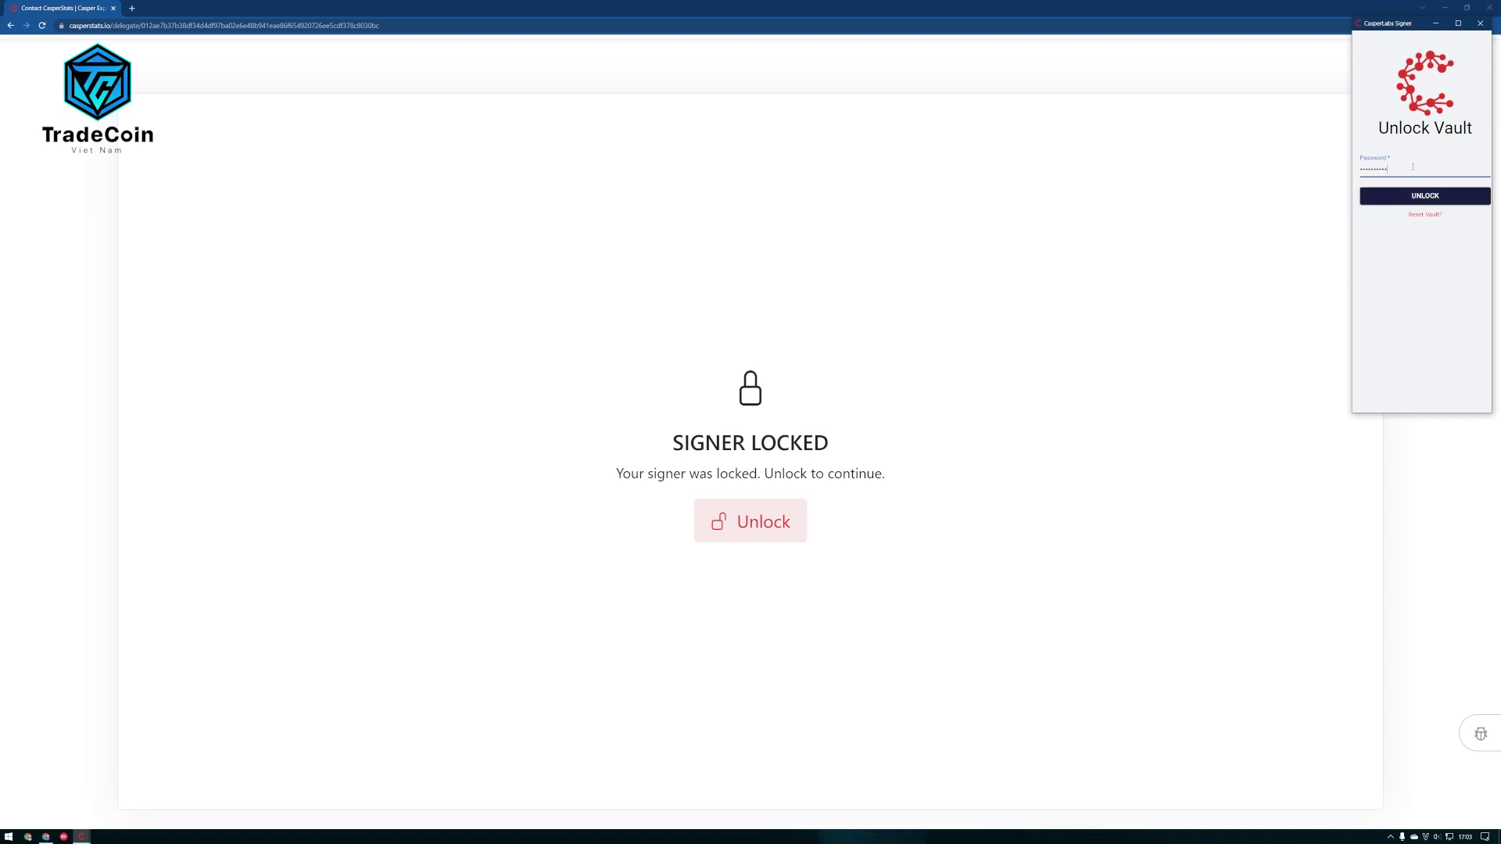
pyautogui.click(1419, 196)
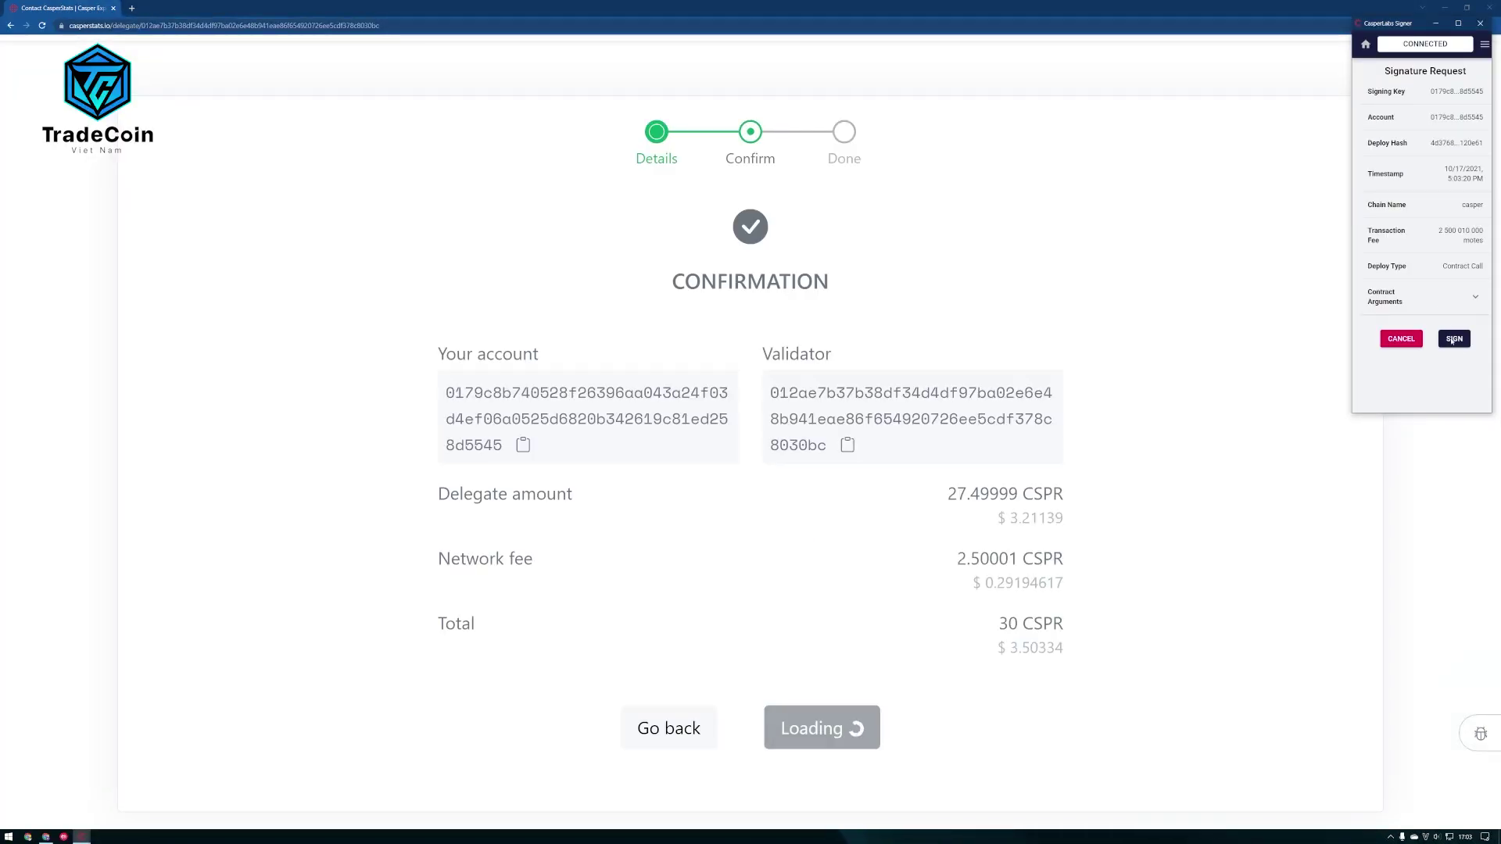
pyautogui.click(1460, 341)
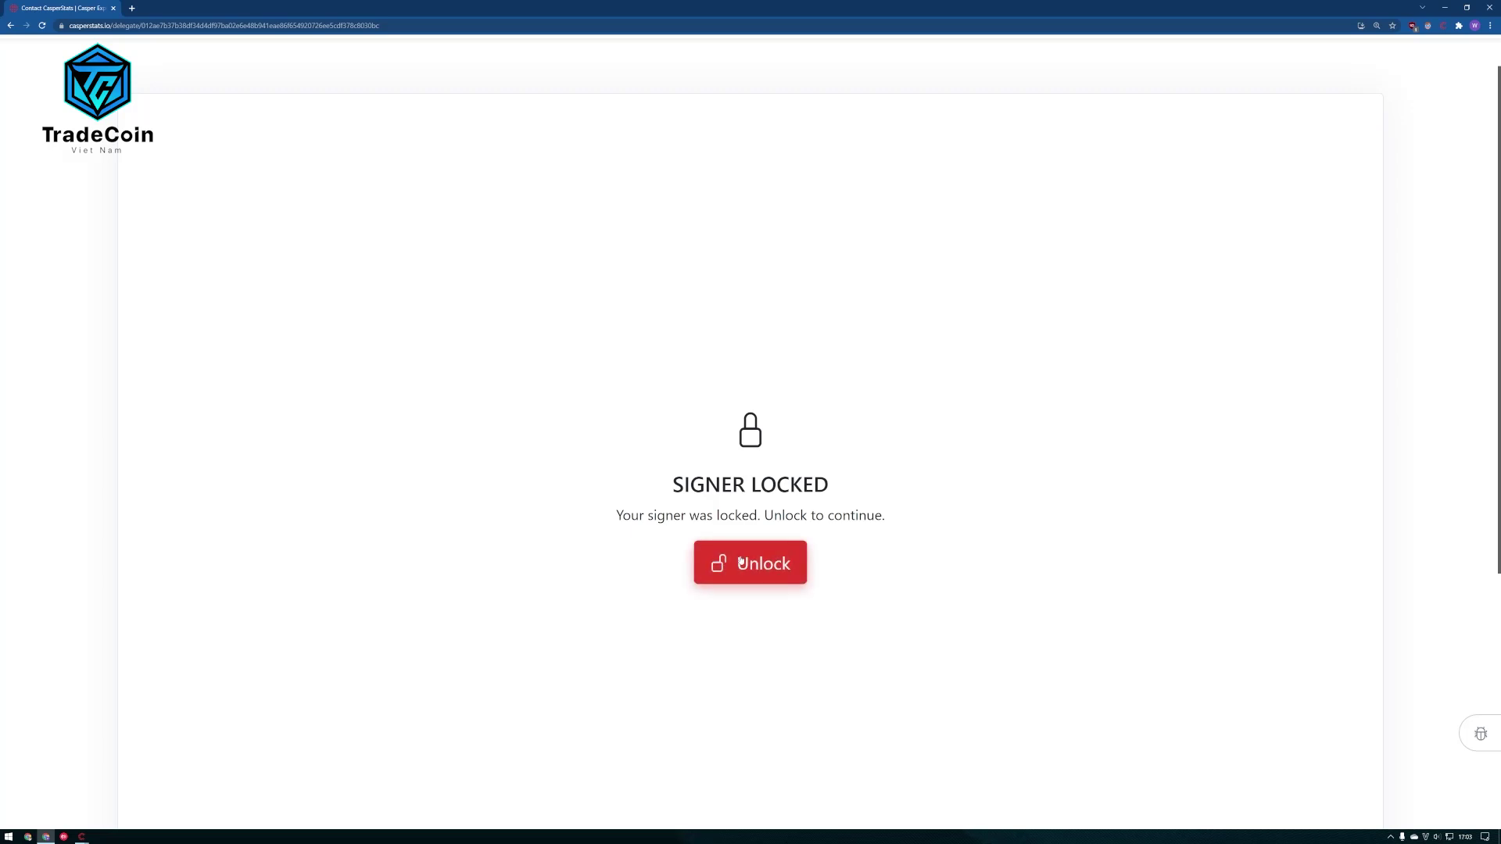
# Step: Unlock the signer again with the vault password to return to the delegation result
pyautogui.click(738, 554)
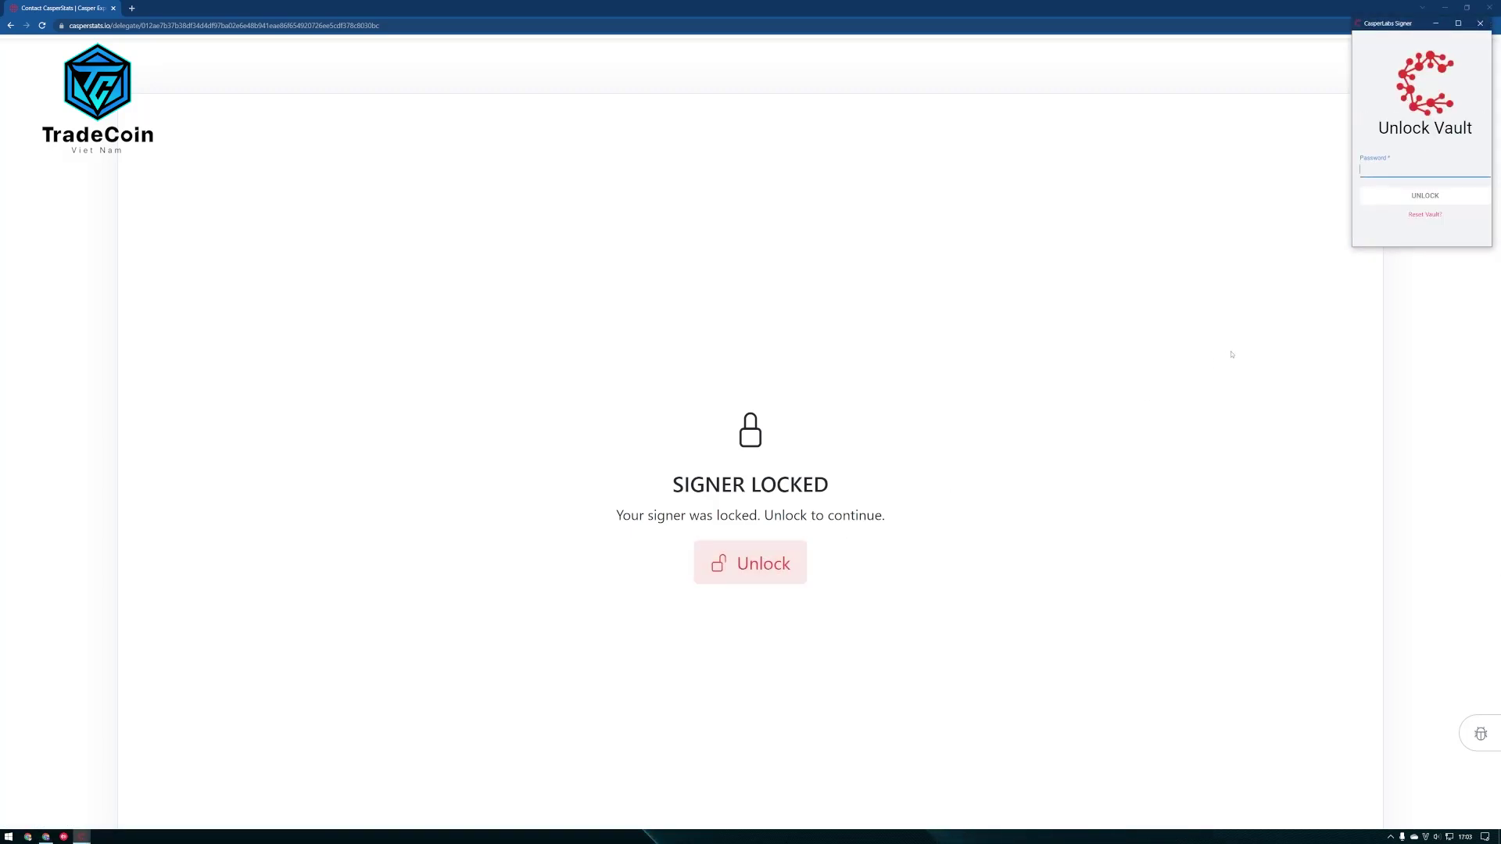
pyautogui.write('•••••••••••')
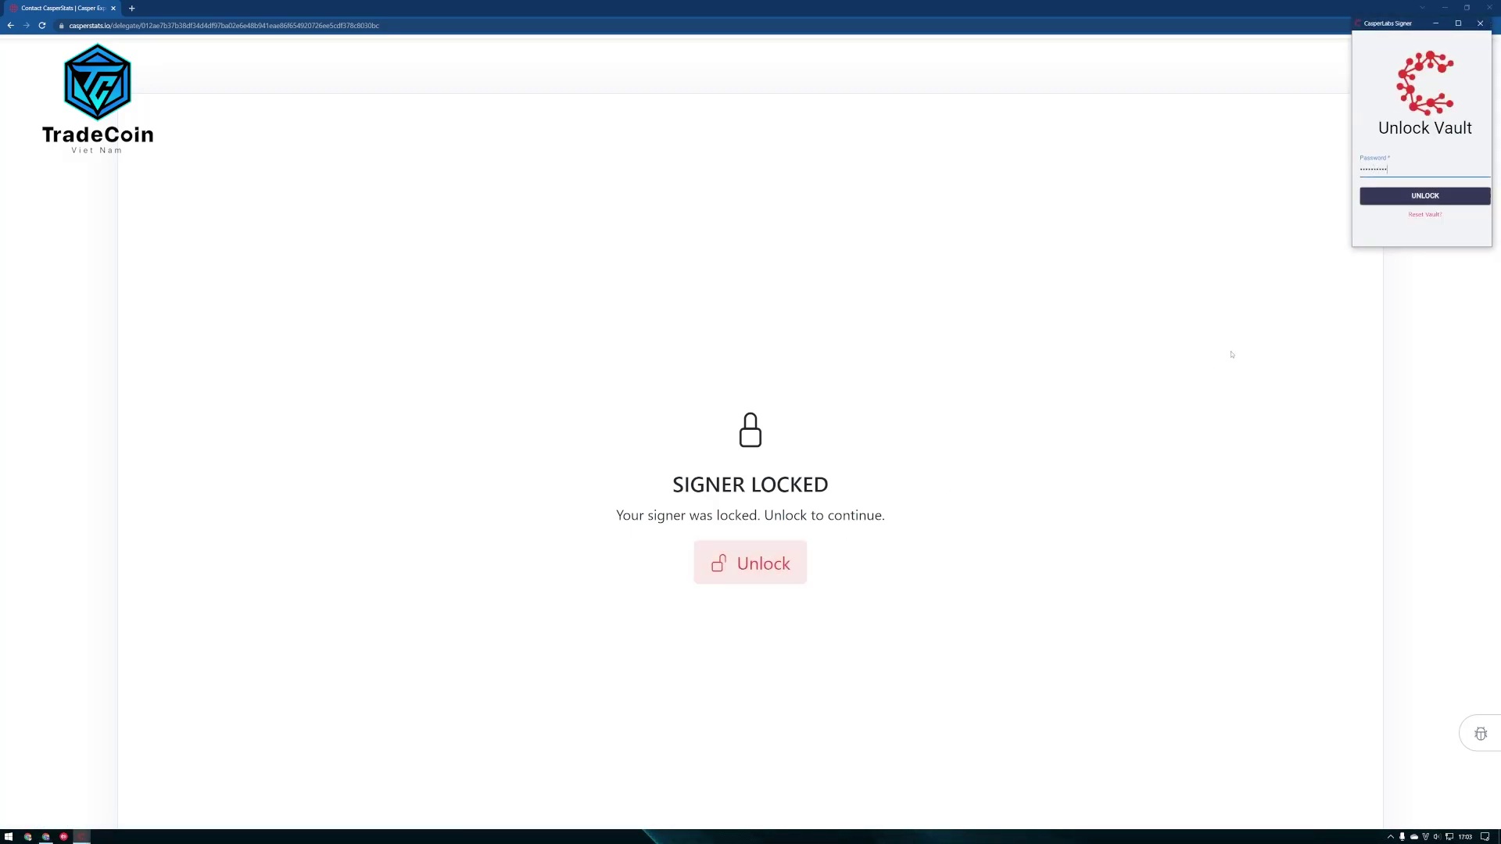
pyautogui.press('Return')
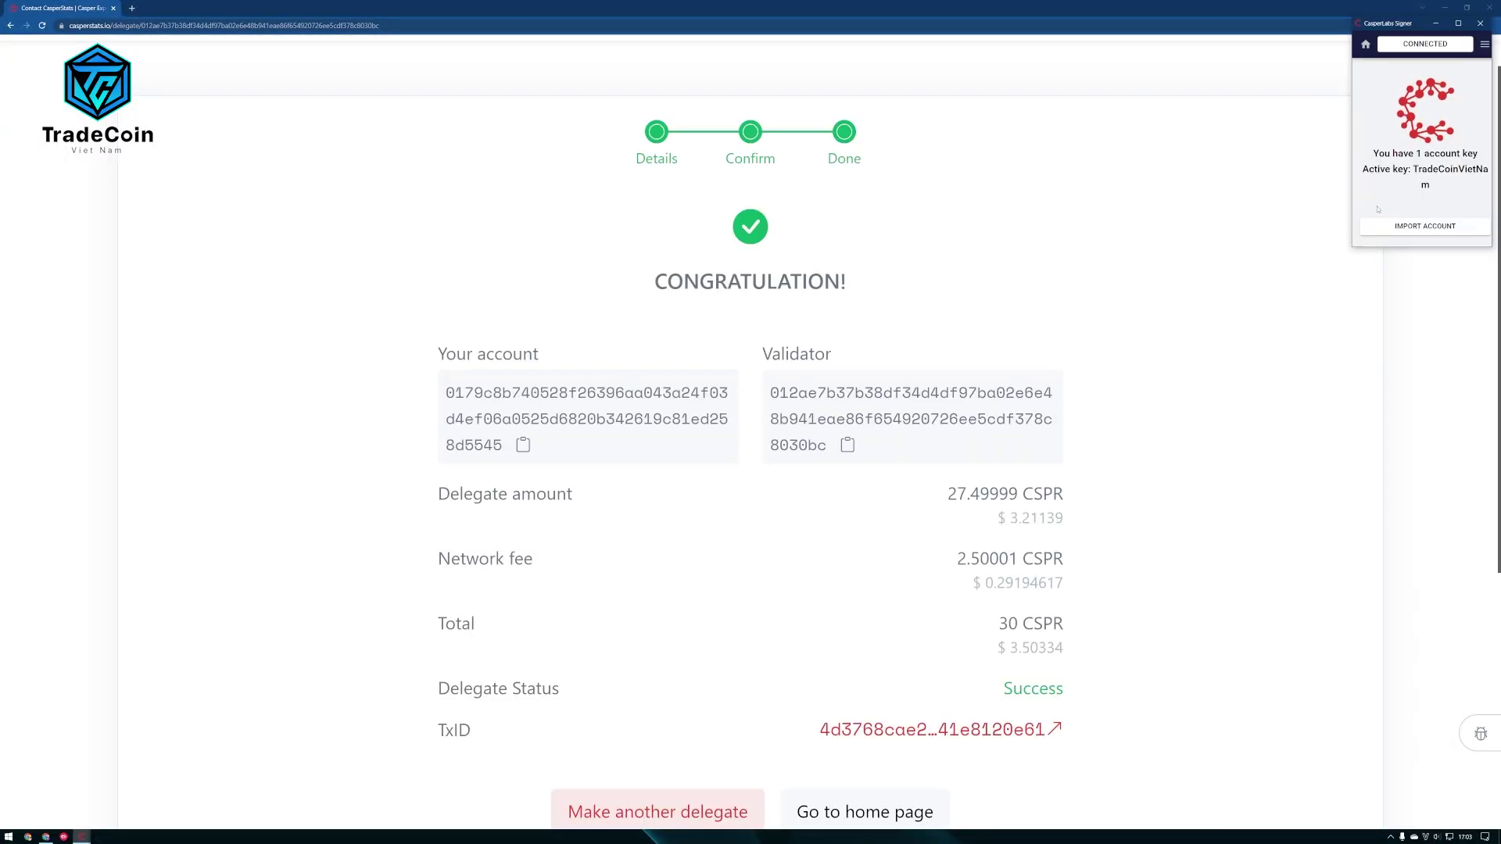
# Step: Review the delegation summary and open its transaction details through the TxID link
pyautogui.scroll(-2, 1146, 360)
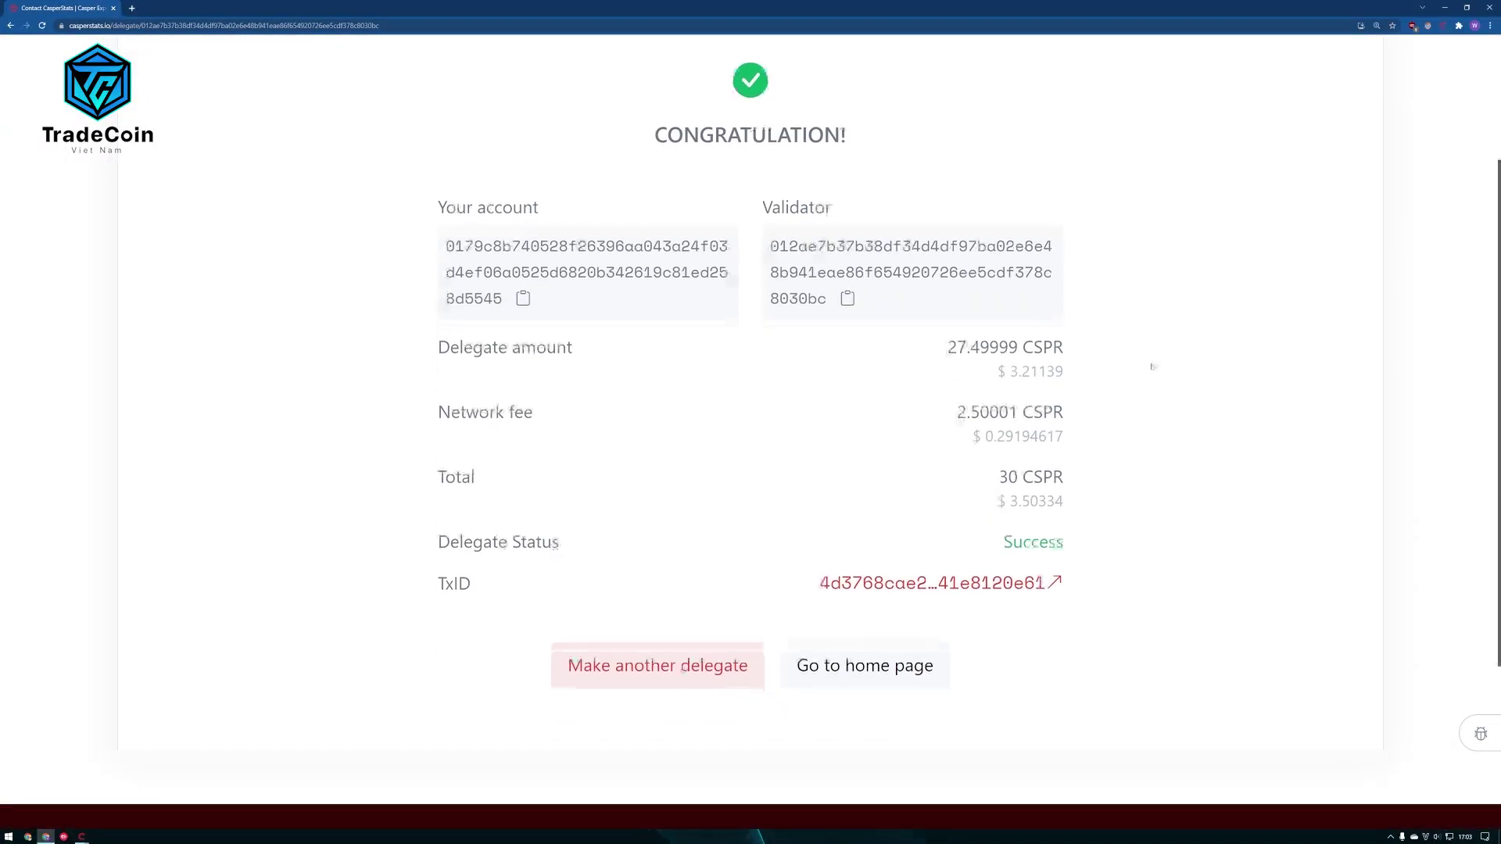
pyautogui.scroll(1, 1141, 376)
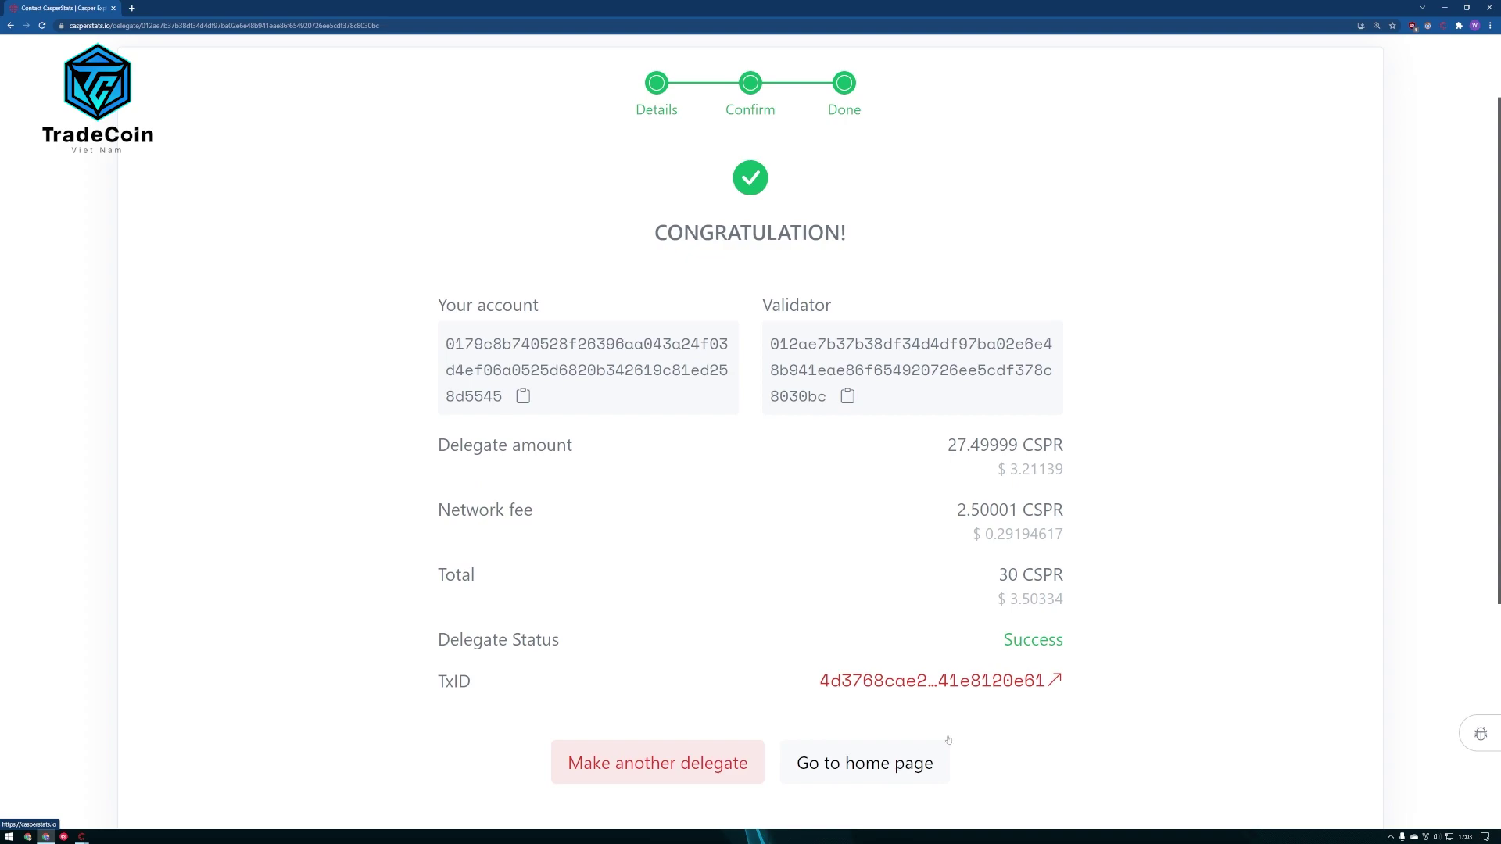
pyautogui.click(938, 686)
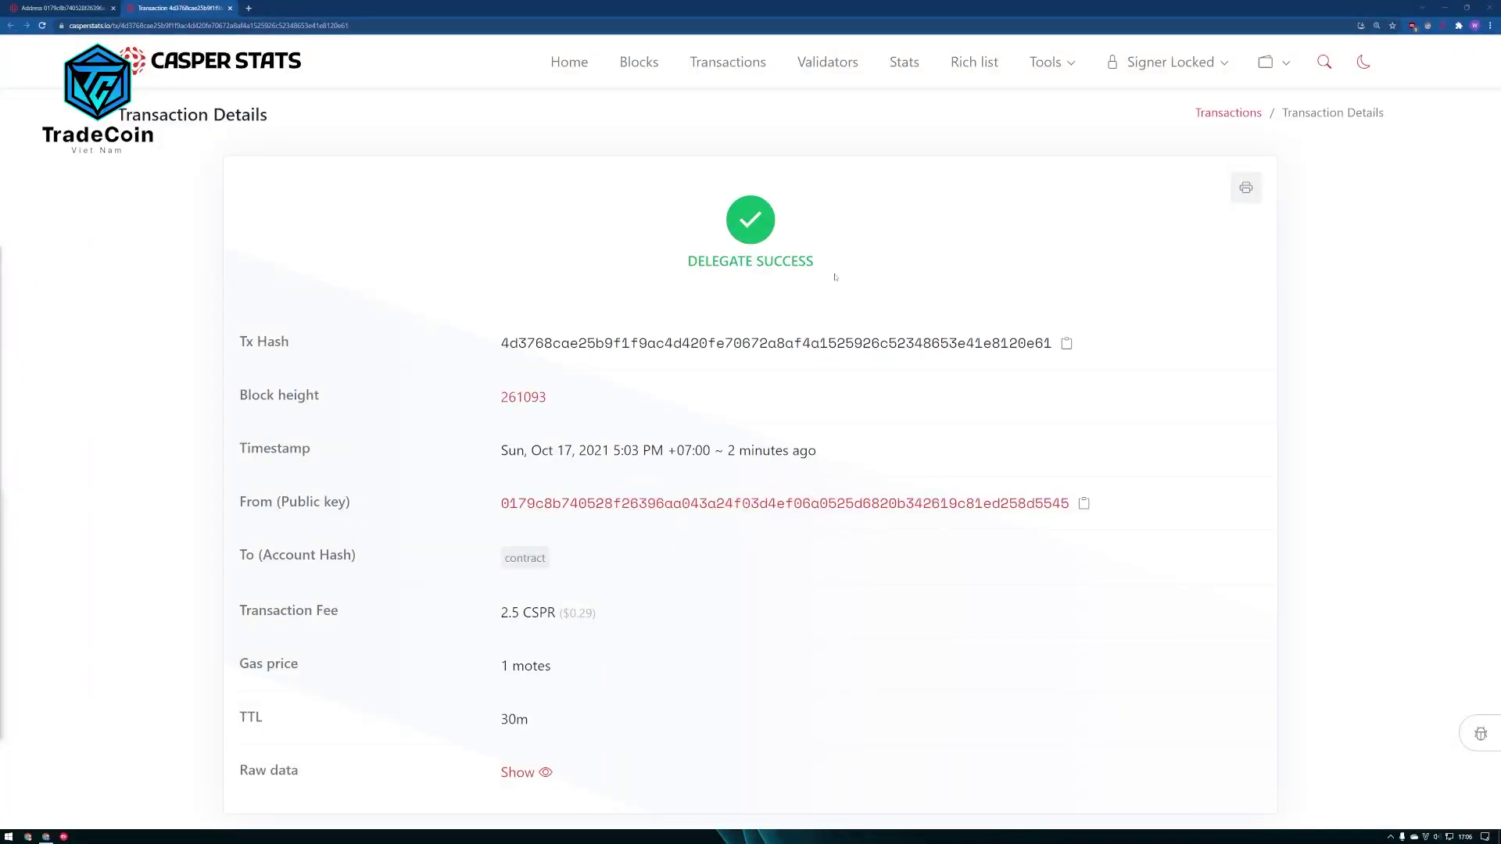
# Step: Reload the wallet's address page on Casper Stats and check the staked amount under Stake Info
pyautogui.click(98, 15)
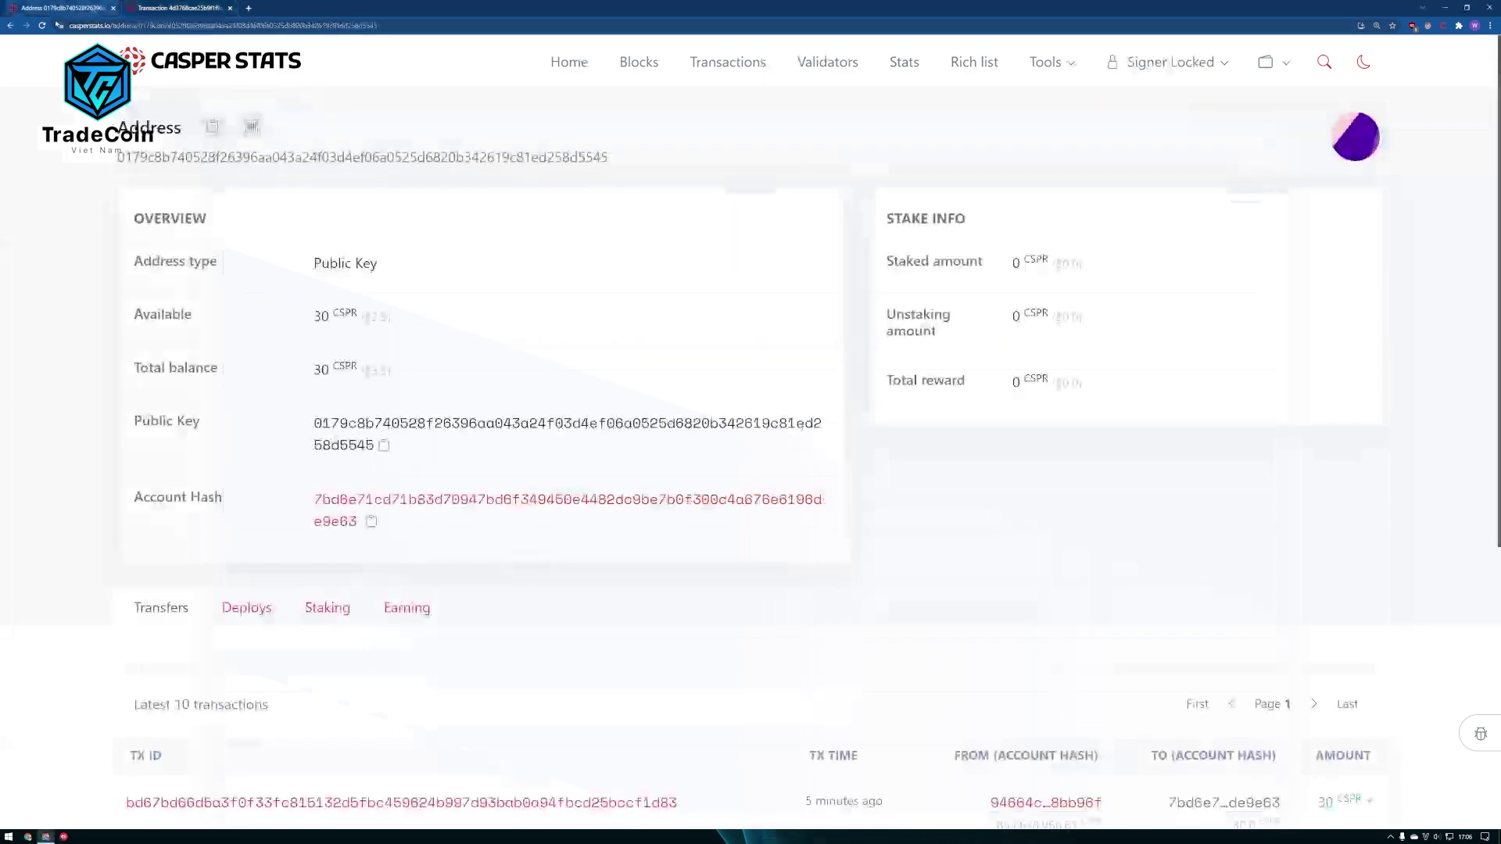
pyautogui.click(41, 26)
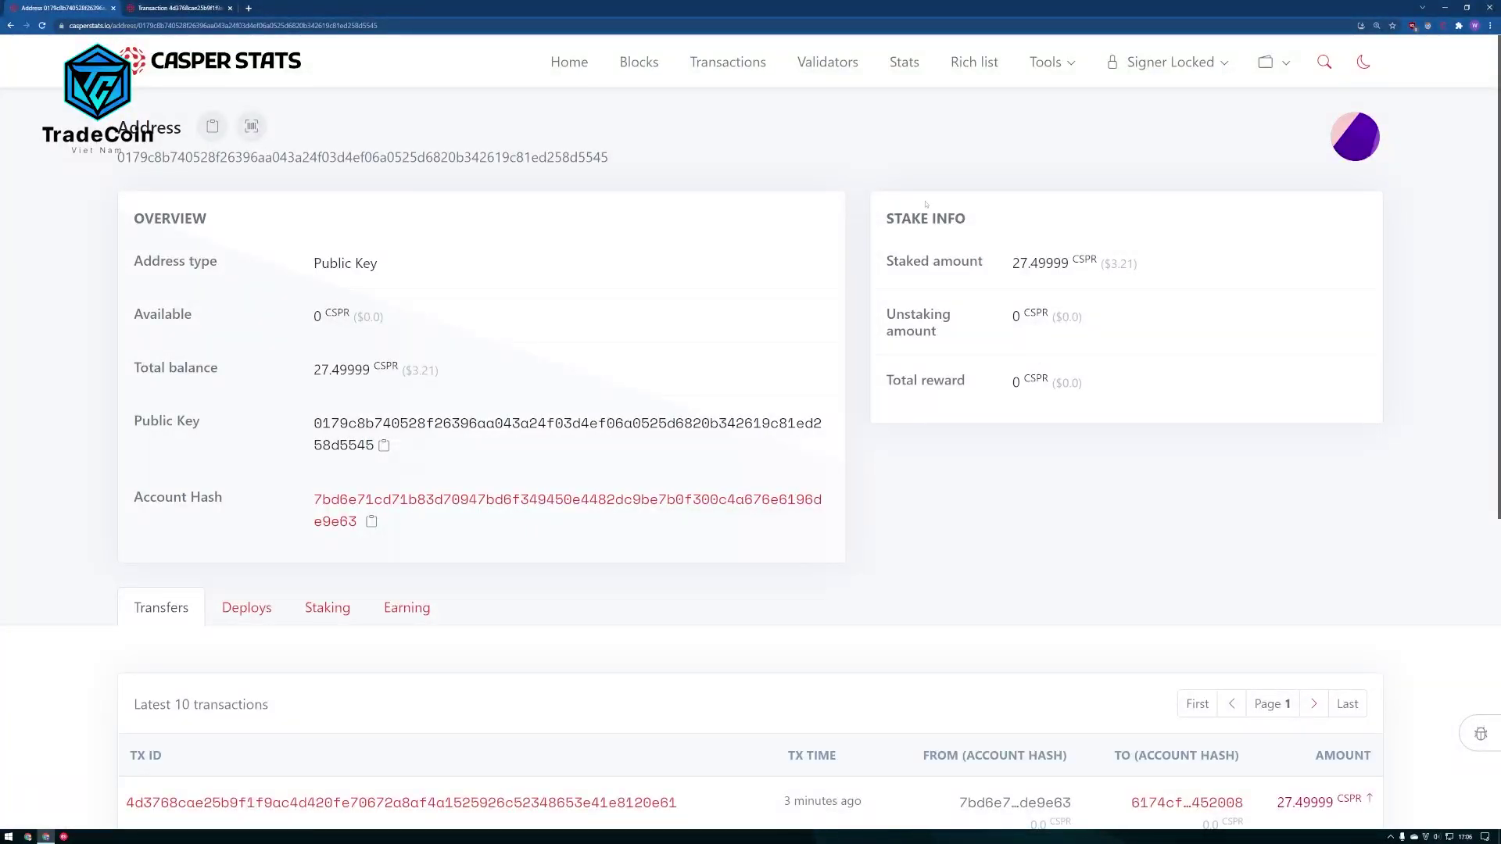
pyautogui.moveTo(881, 215); pyautogui.dragTo(1147, 266)
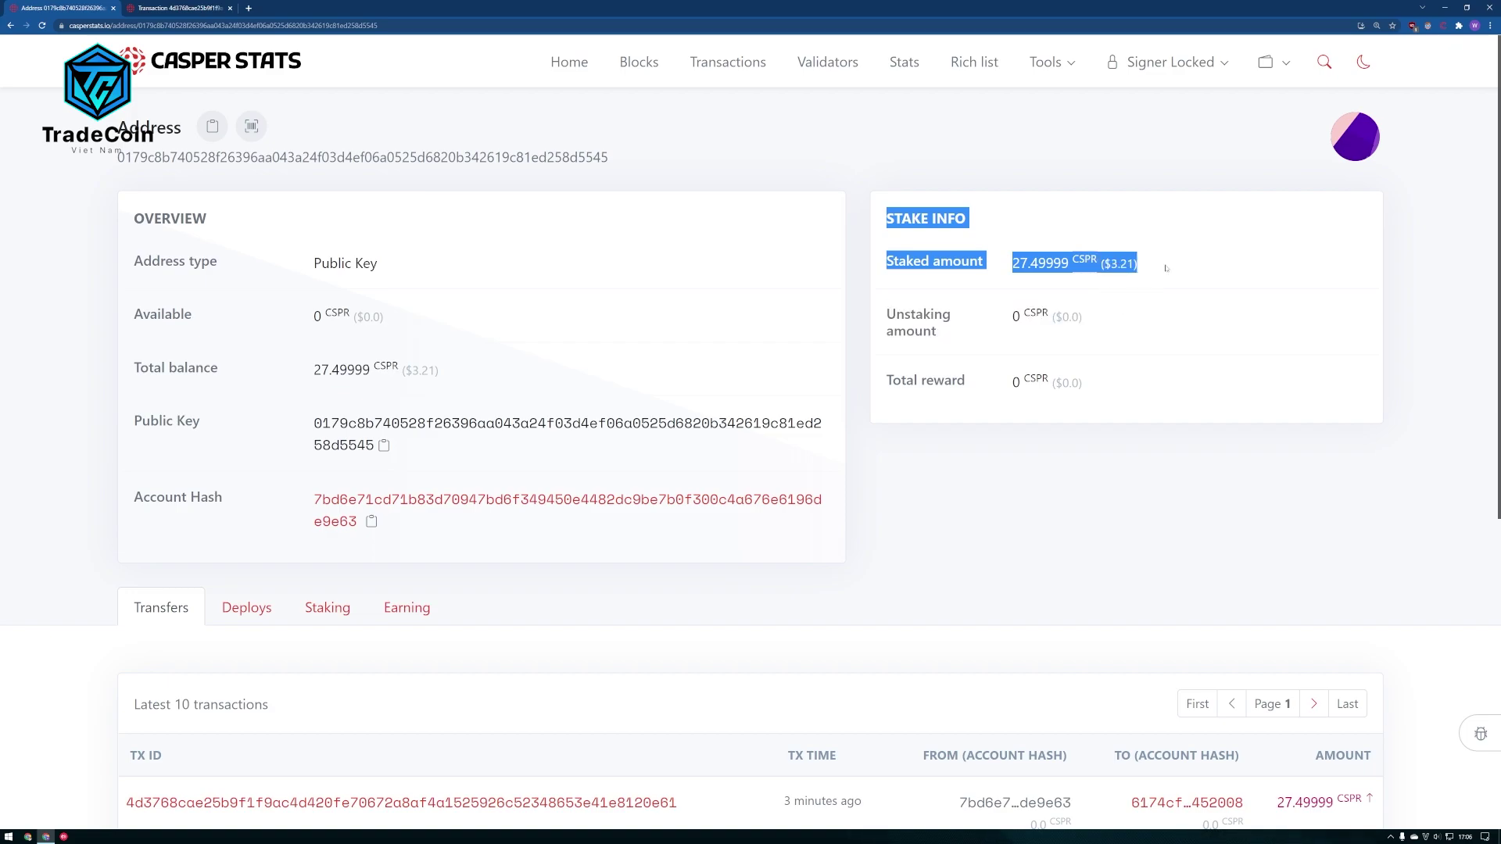
pyautogui.click(1177, 257)
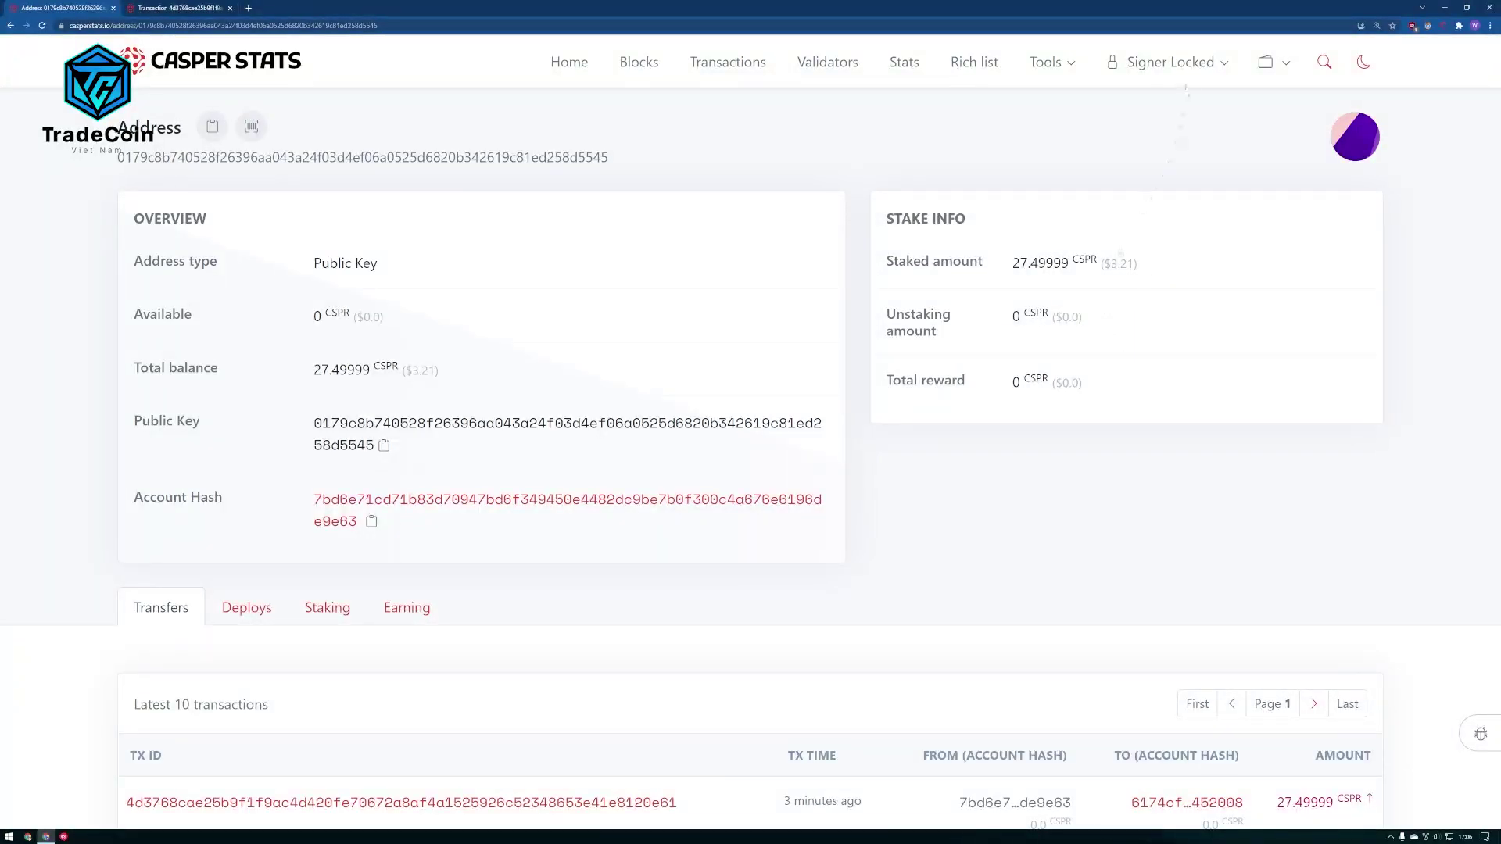
# Step: Unlock the signer from the Casper Stats account menu with the vault password
pyautogui.click(1170, 62)
pyautogui.click(1190, 198)
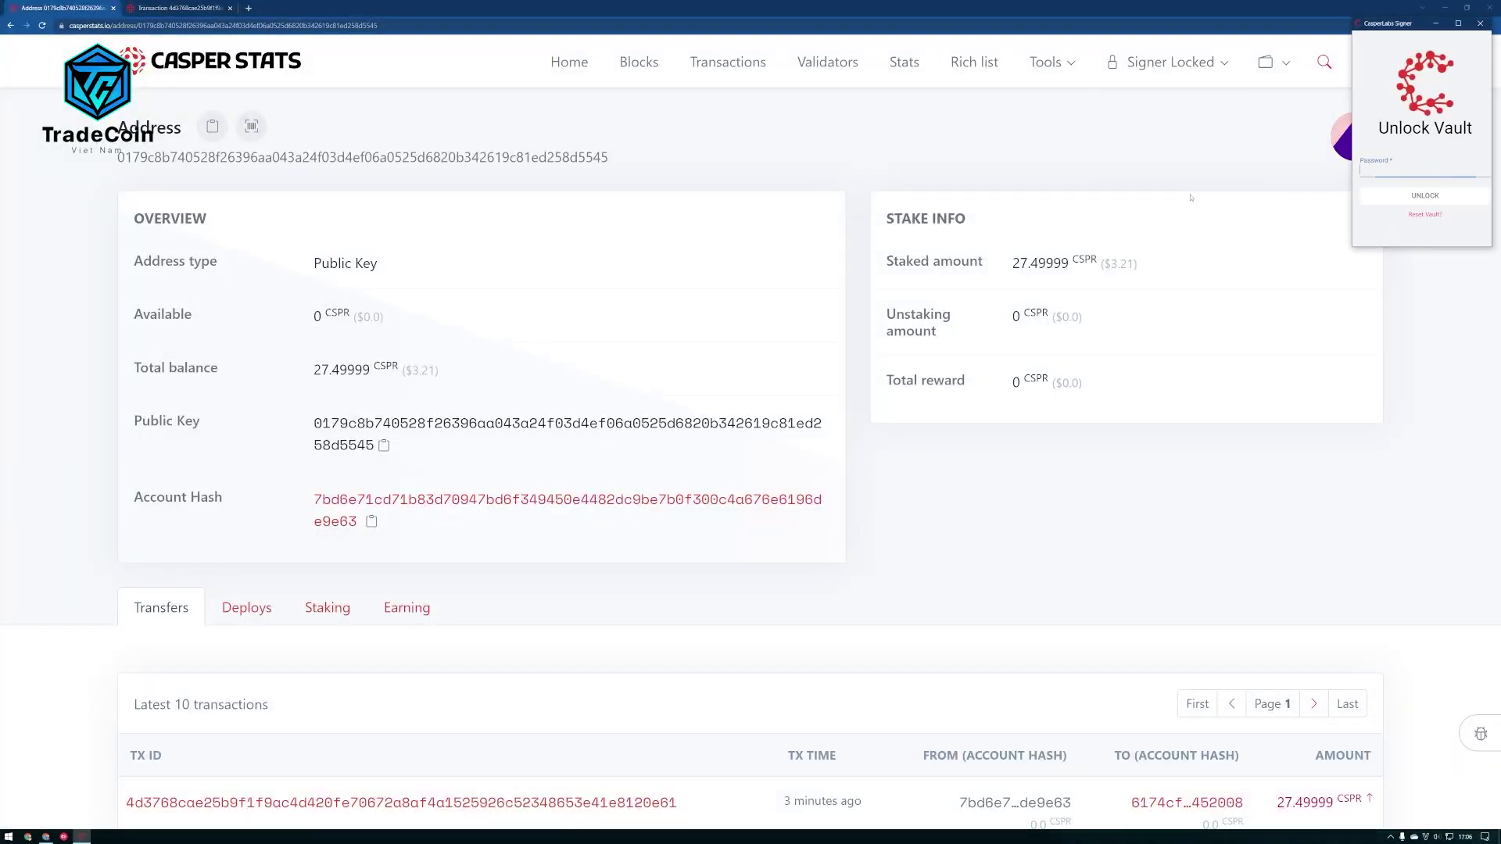
pyautogui.write('••••••••••')
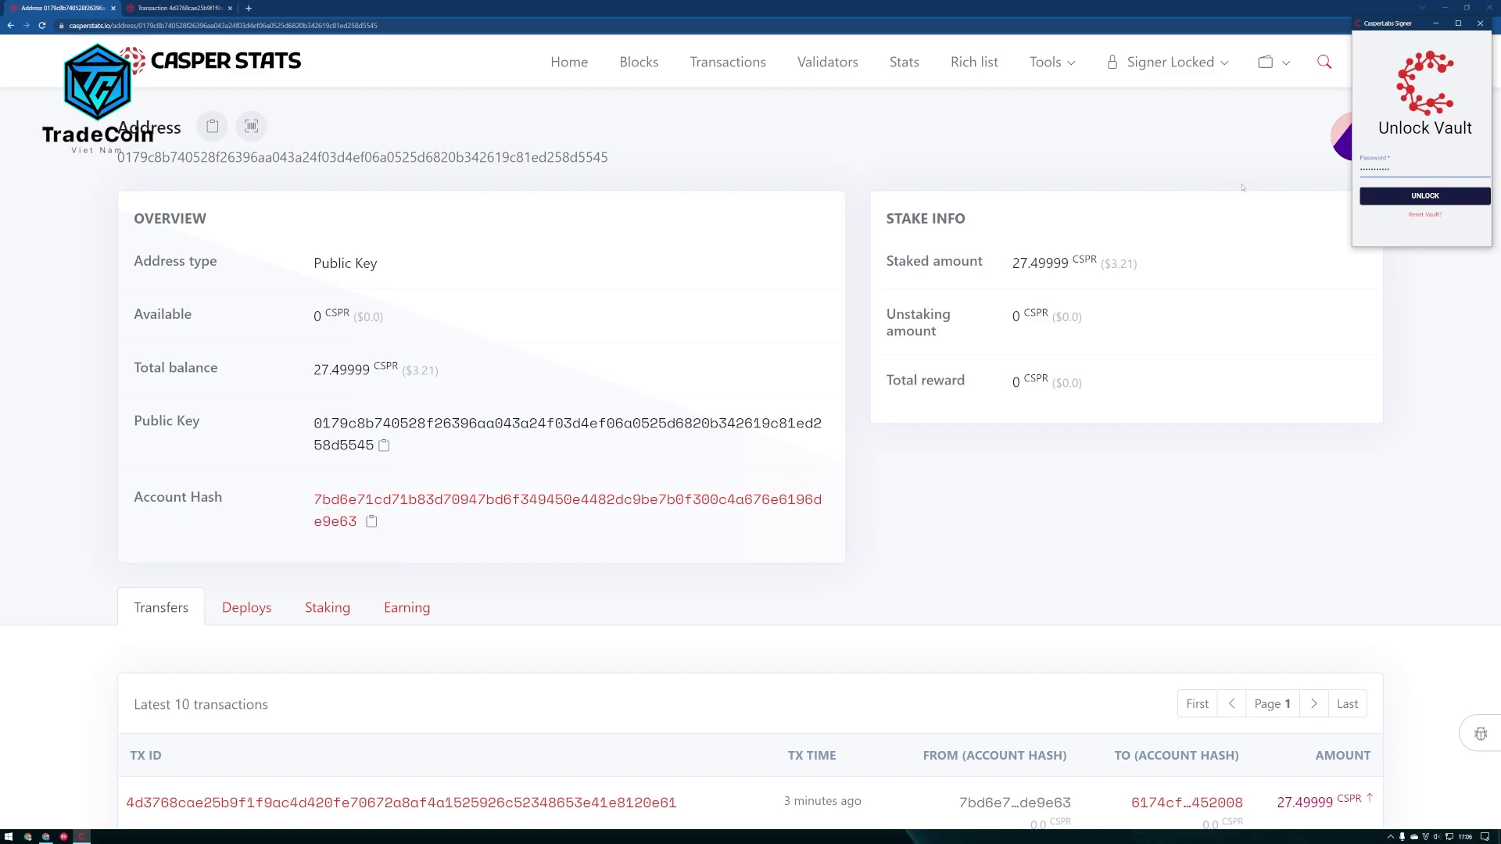
pyautogui.click(1470, 197)
pyautogui.click(1446, 220)
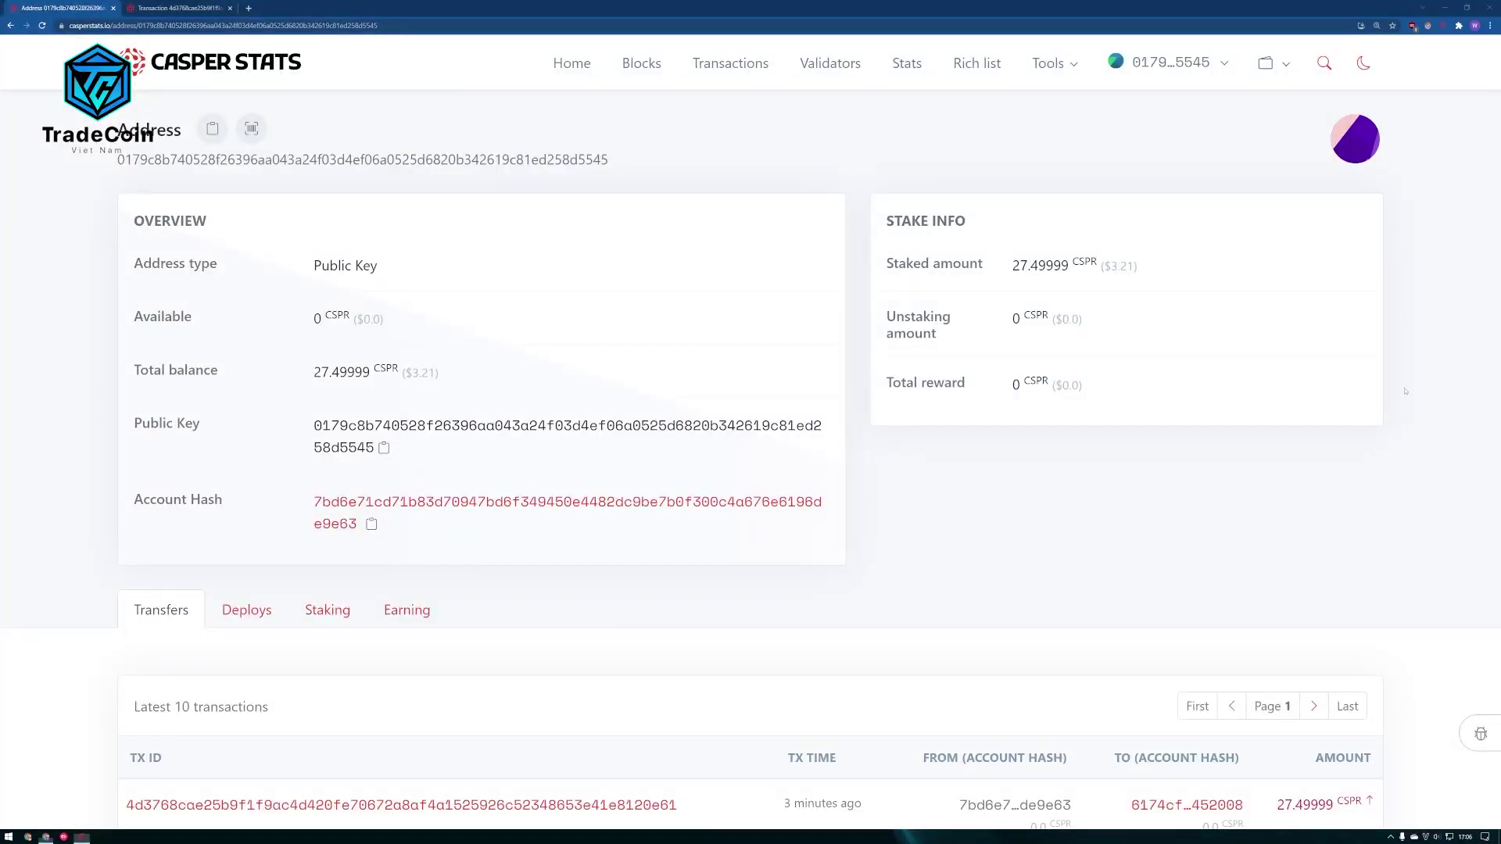
# Step: Open the connected account's staking history and examine the delegation record to TCVN Team
pyautogui.click(1193, 76)
pyautogui.click(1179, 197)
pyautogui.scroll(-2, 1170, 251)
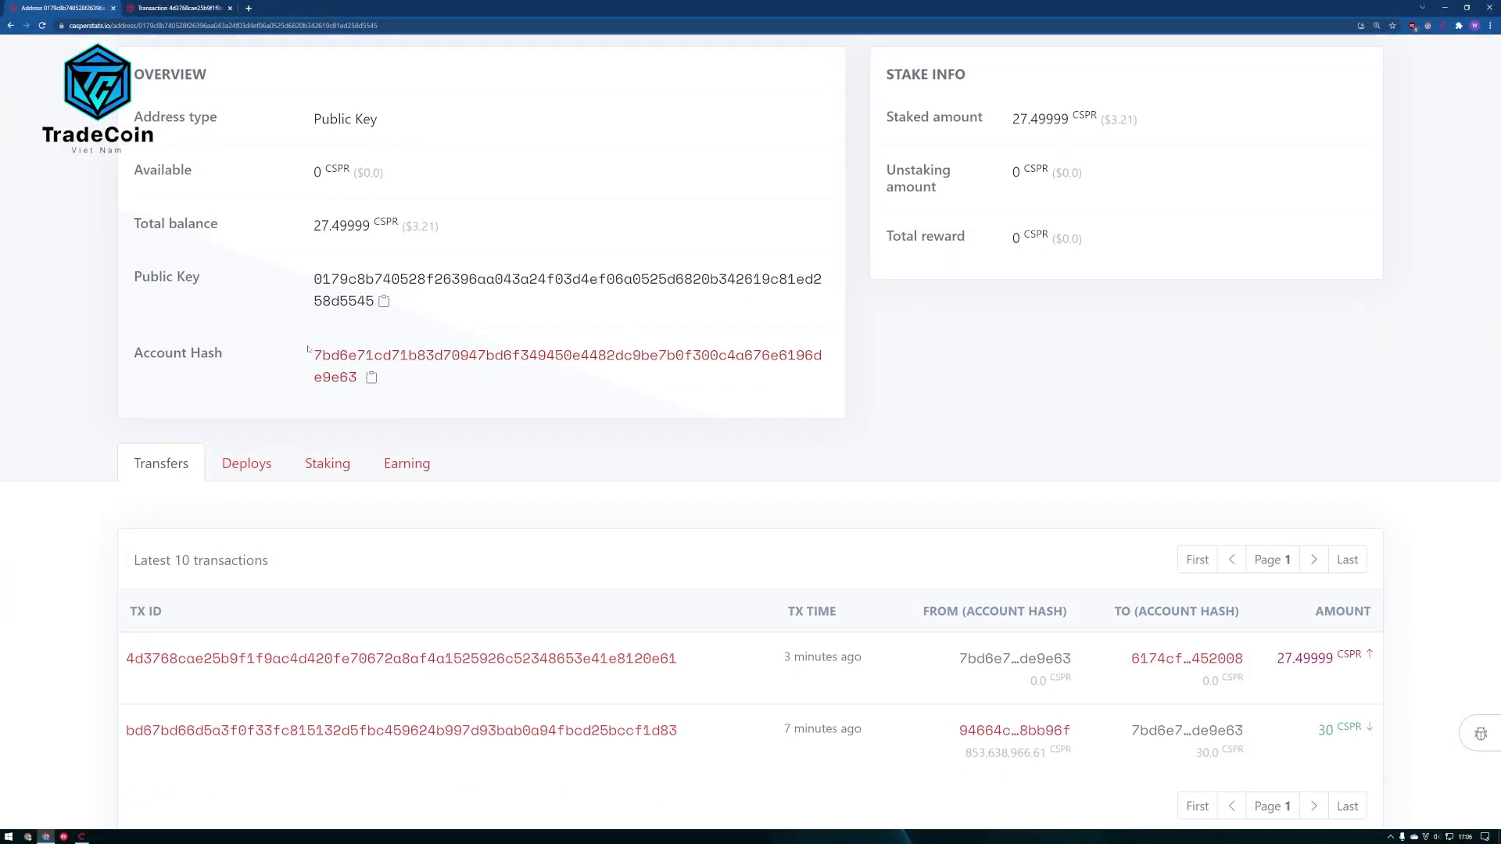
pyautogui.click(317, 467)
pyautogui.scroll(-2, 328, 562)
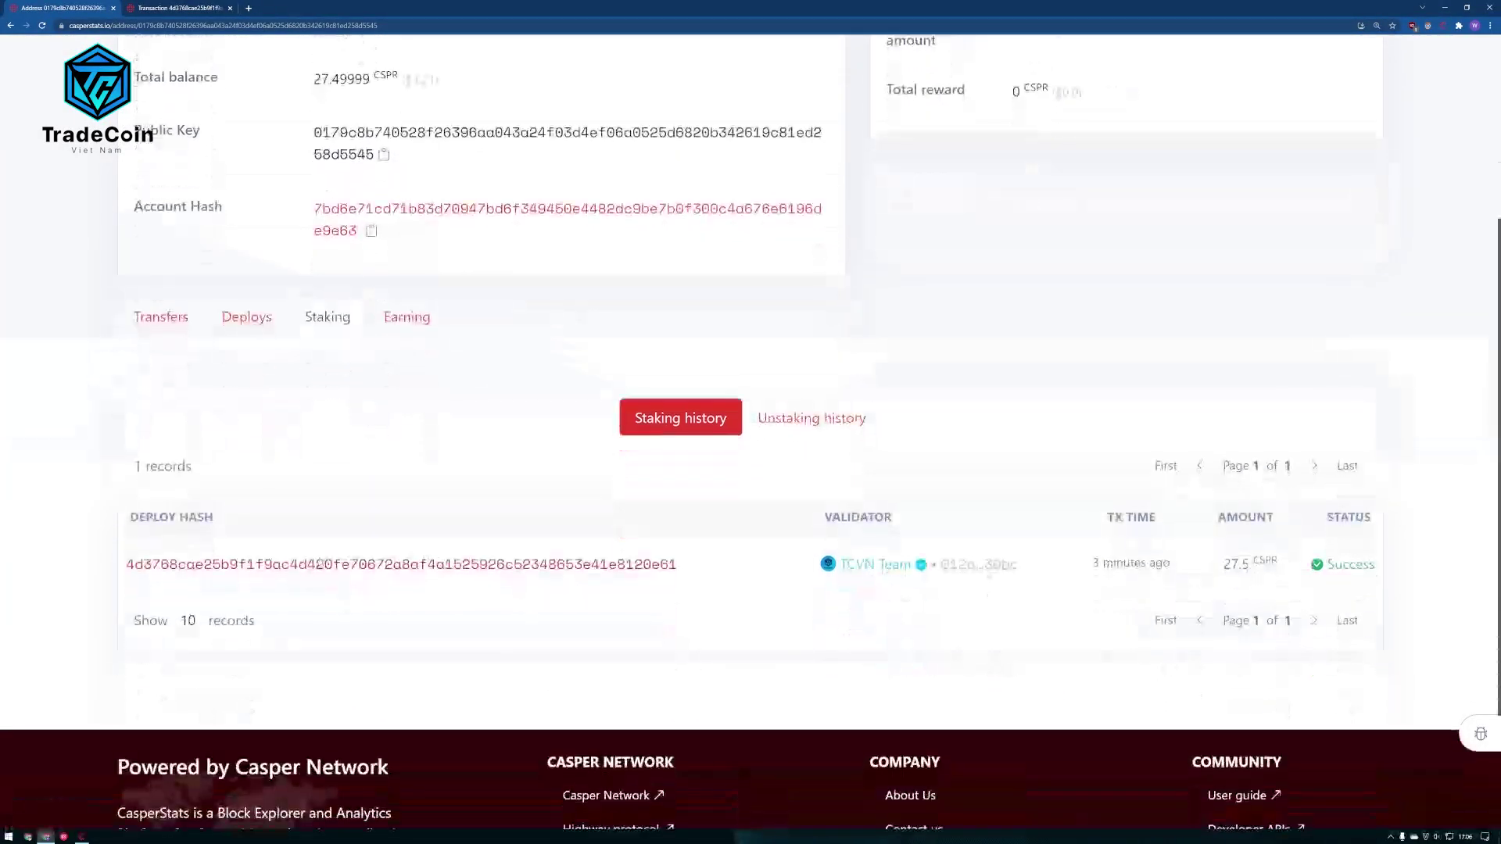
pyautogui.moveTo(1410, 588); pyautogui.dragTo(431, 438)
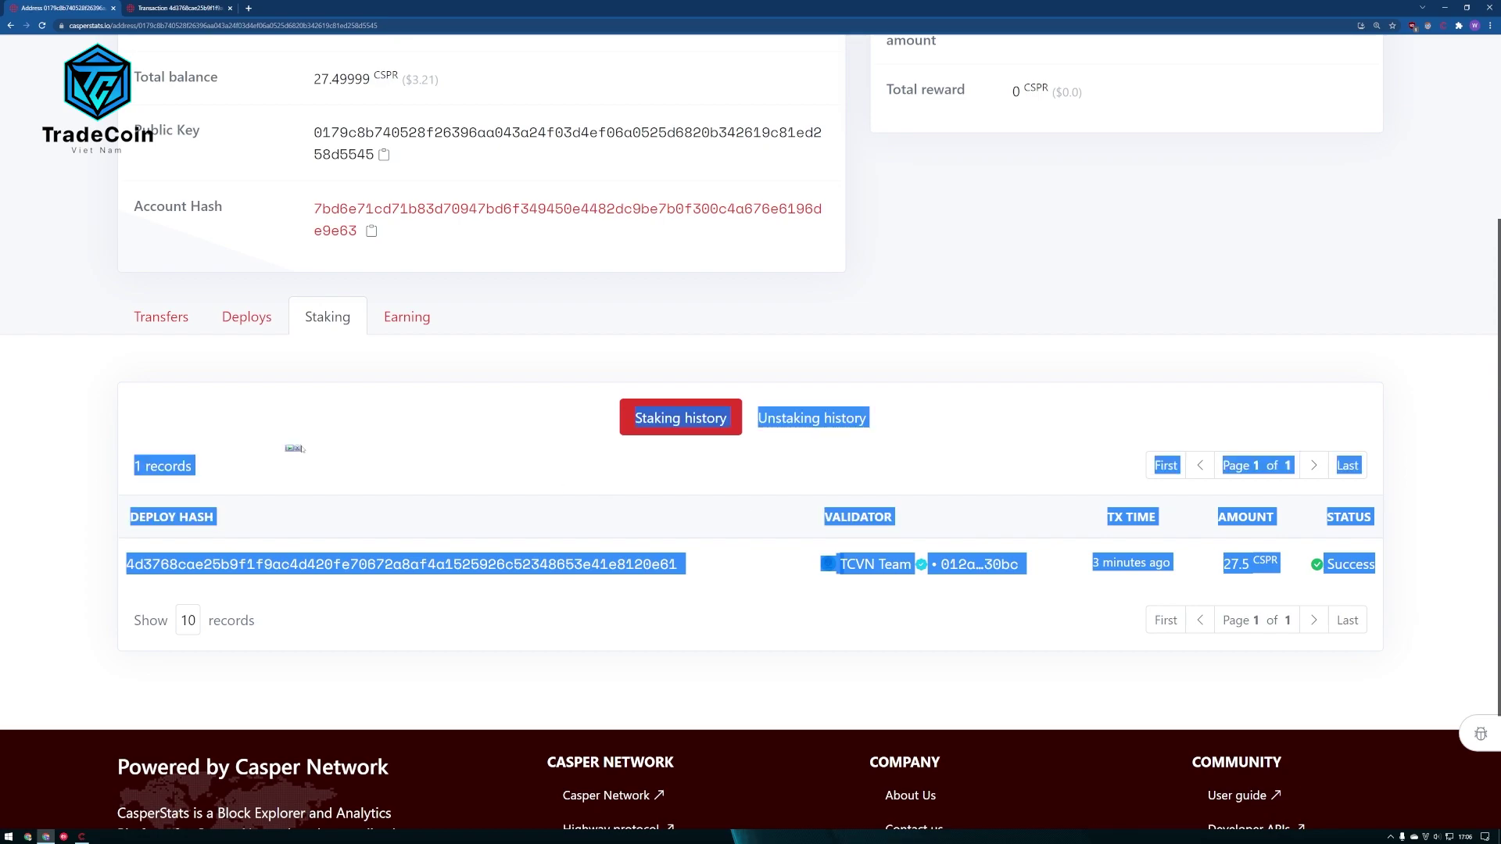
pyautogui.click(431, 441)
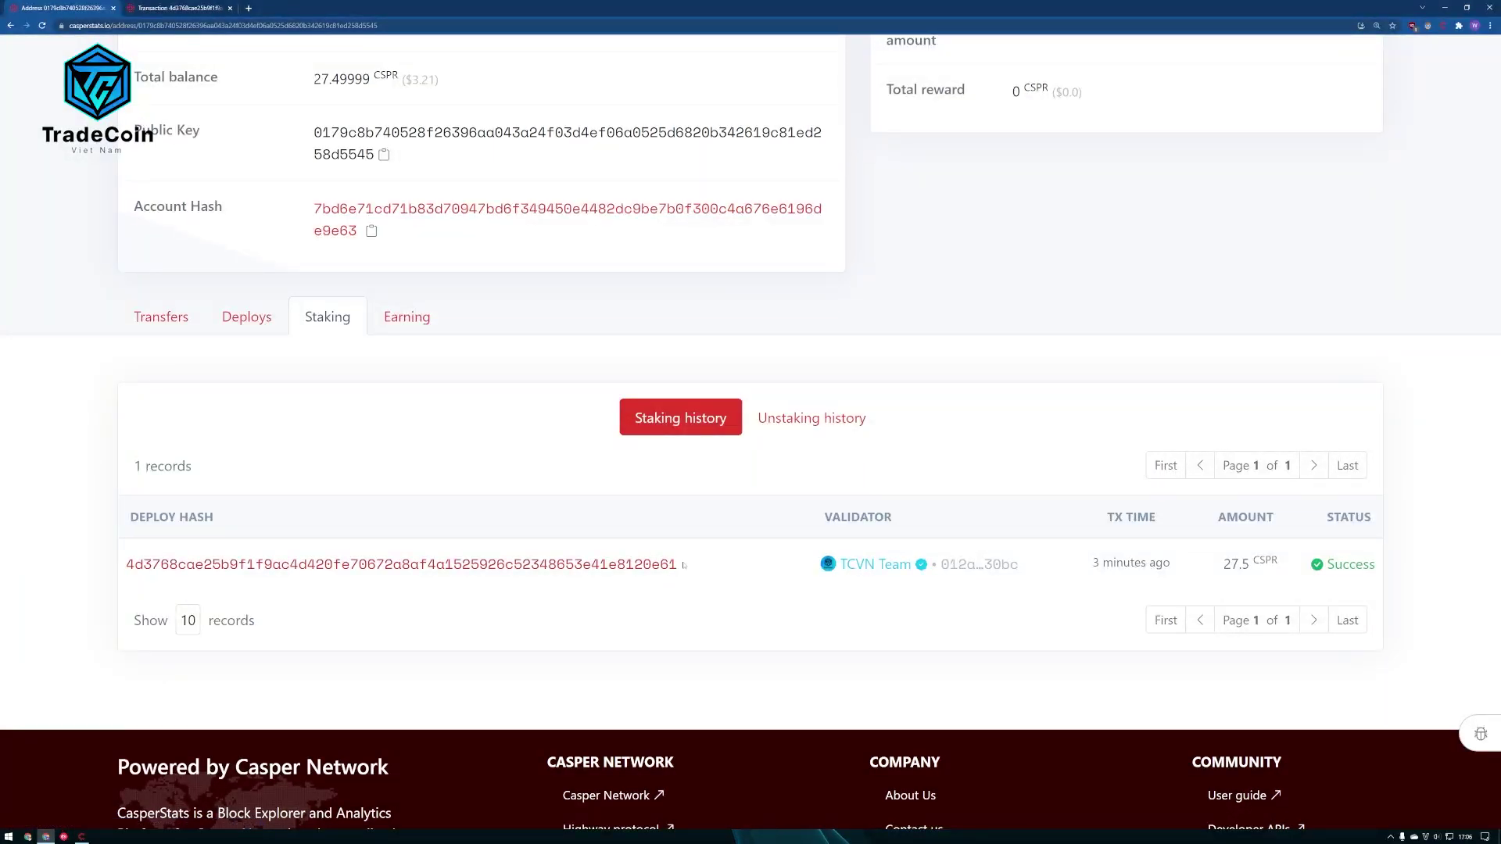
pyautogui.scroll(3, 891, 556)
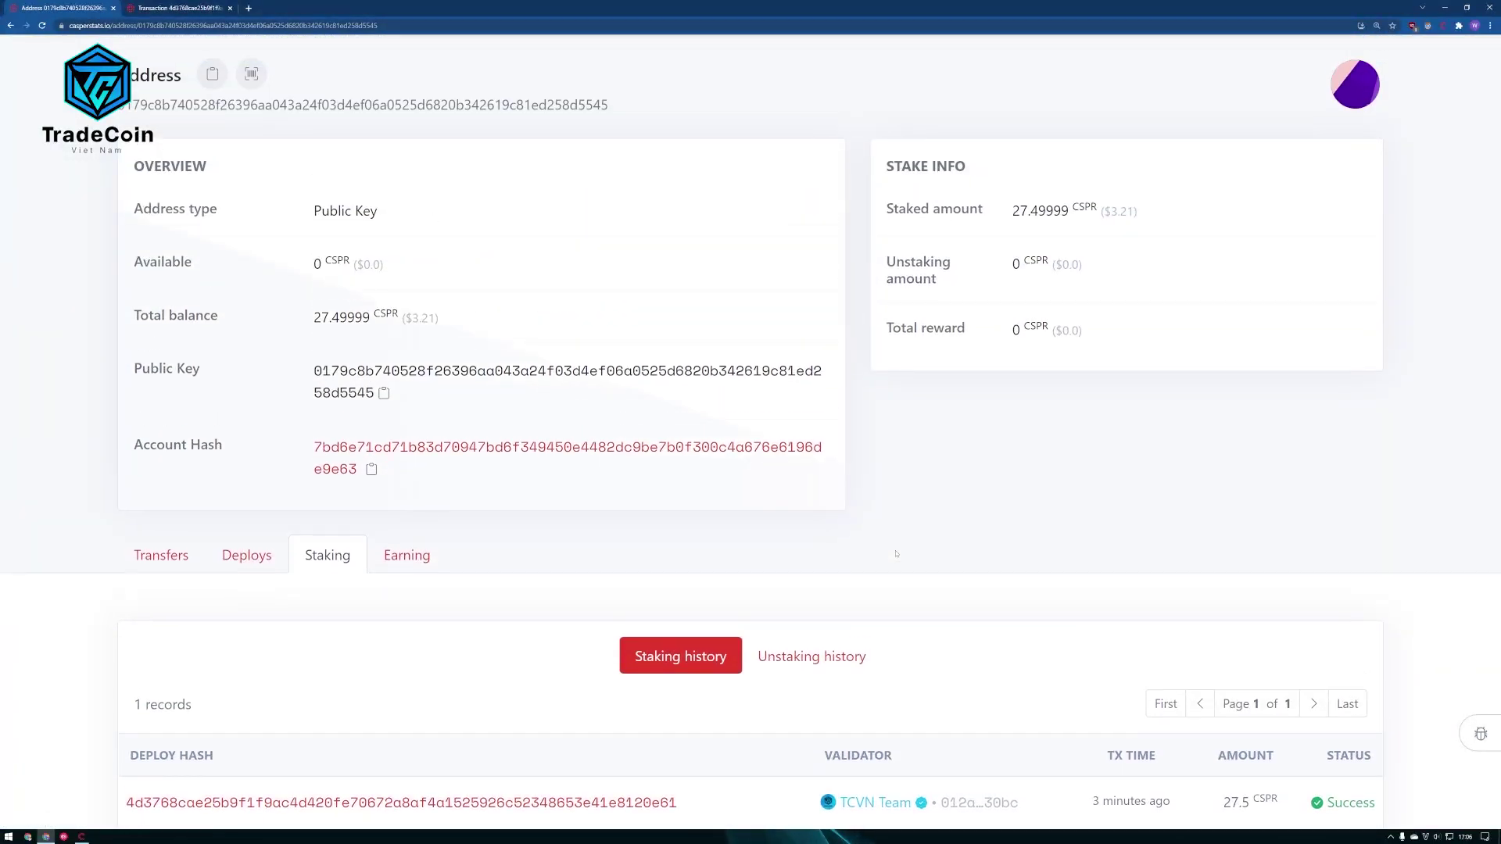
pyautogui.scroll(-1, 896, 554)
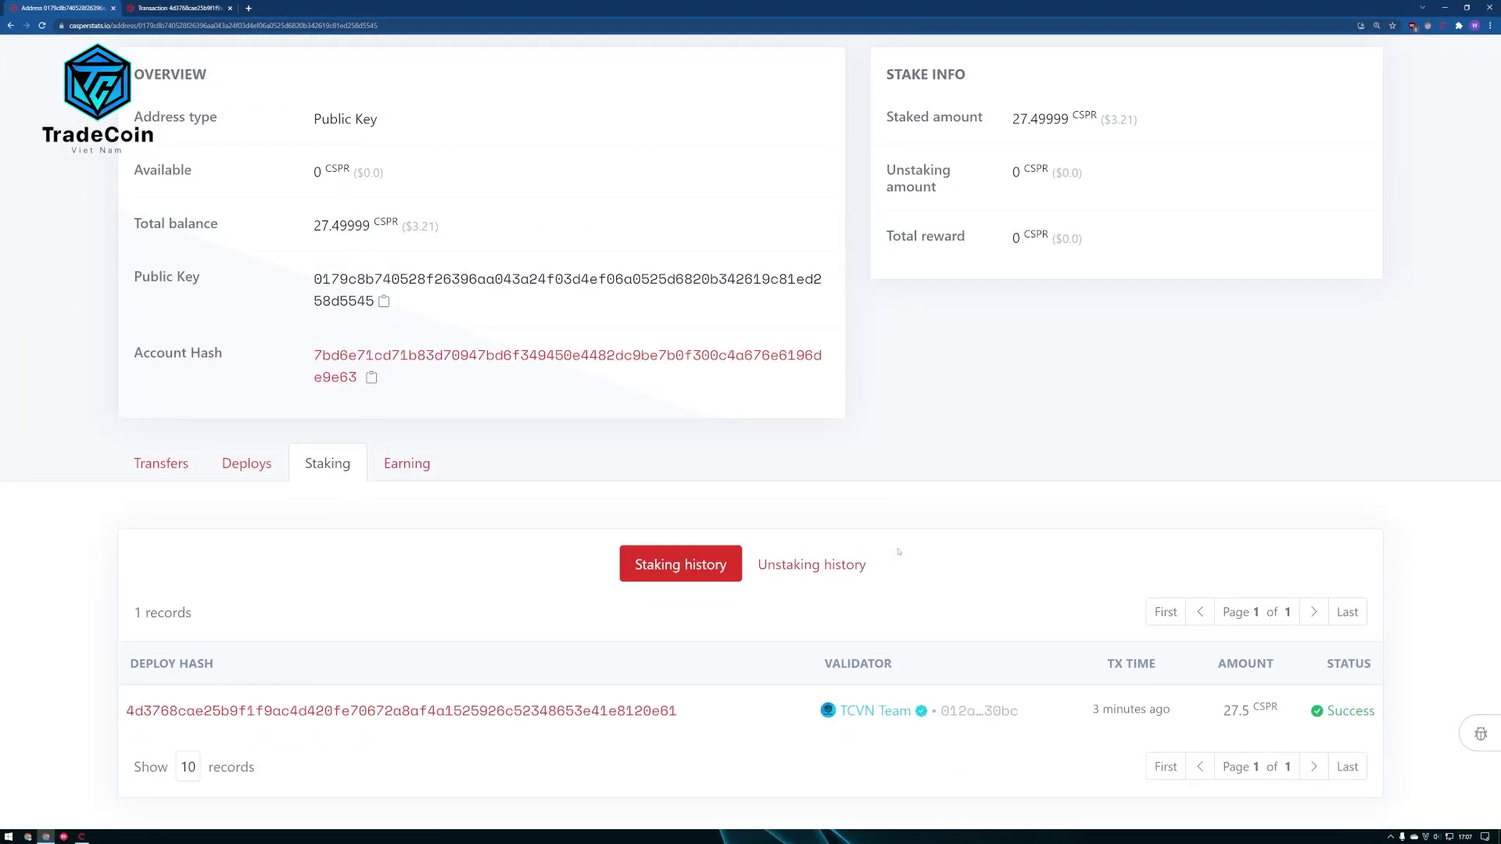